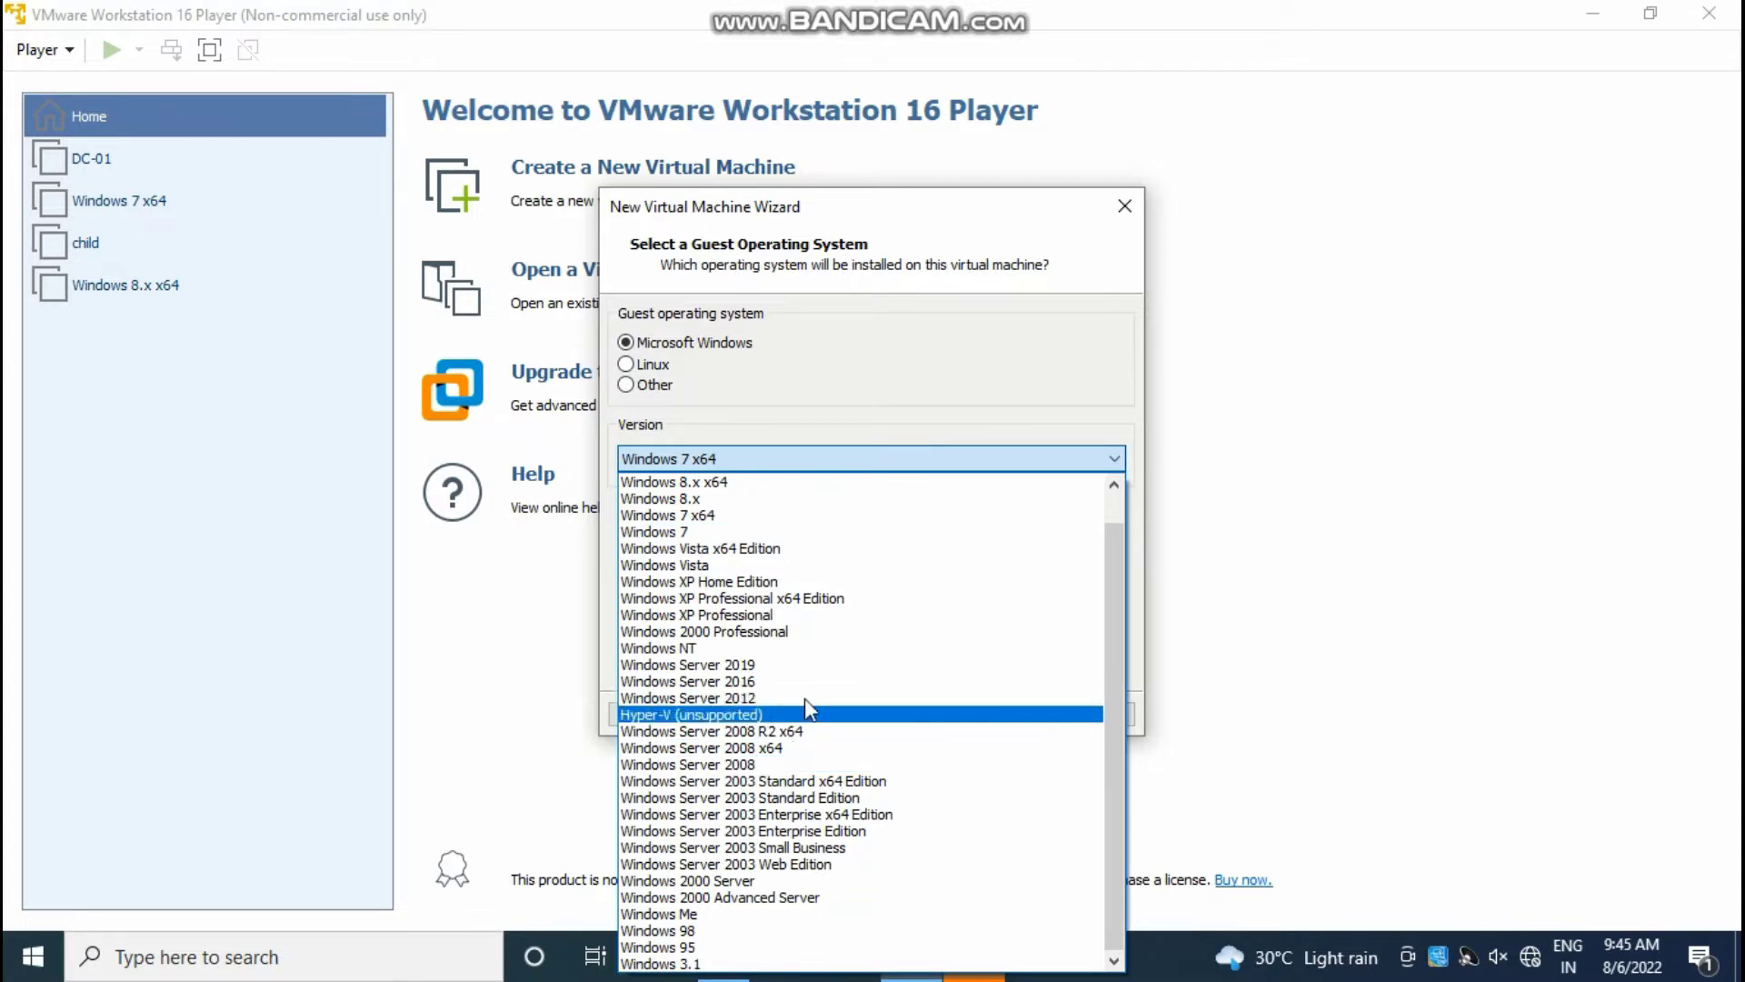
# Step: Select Windows Server 2012 as the guest version and continue to the naming page
pyautogui.click(766, 697)
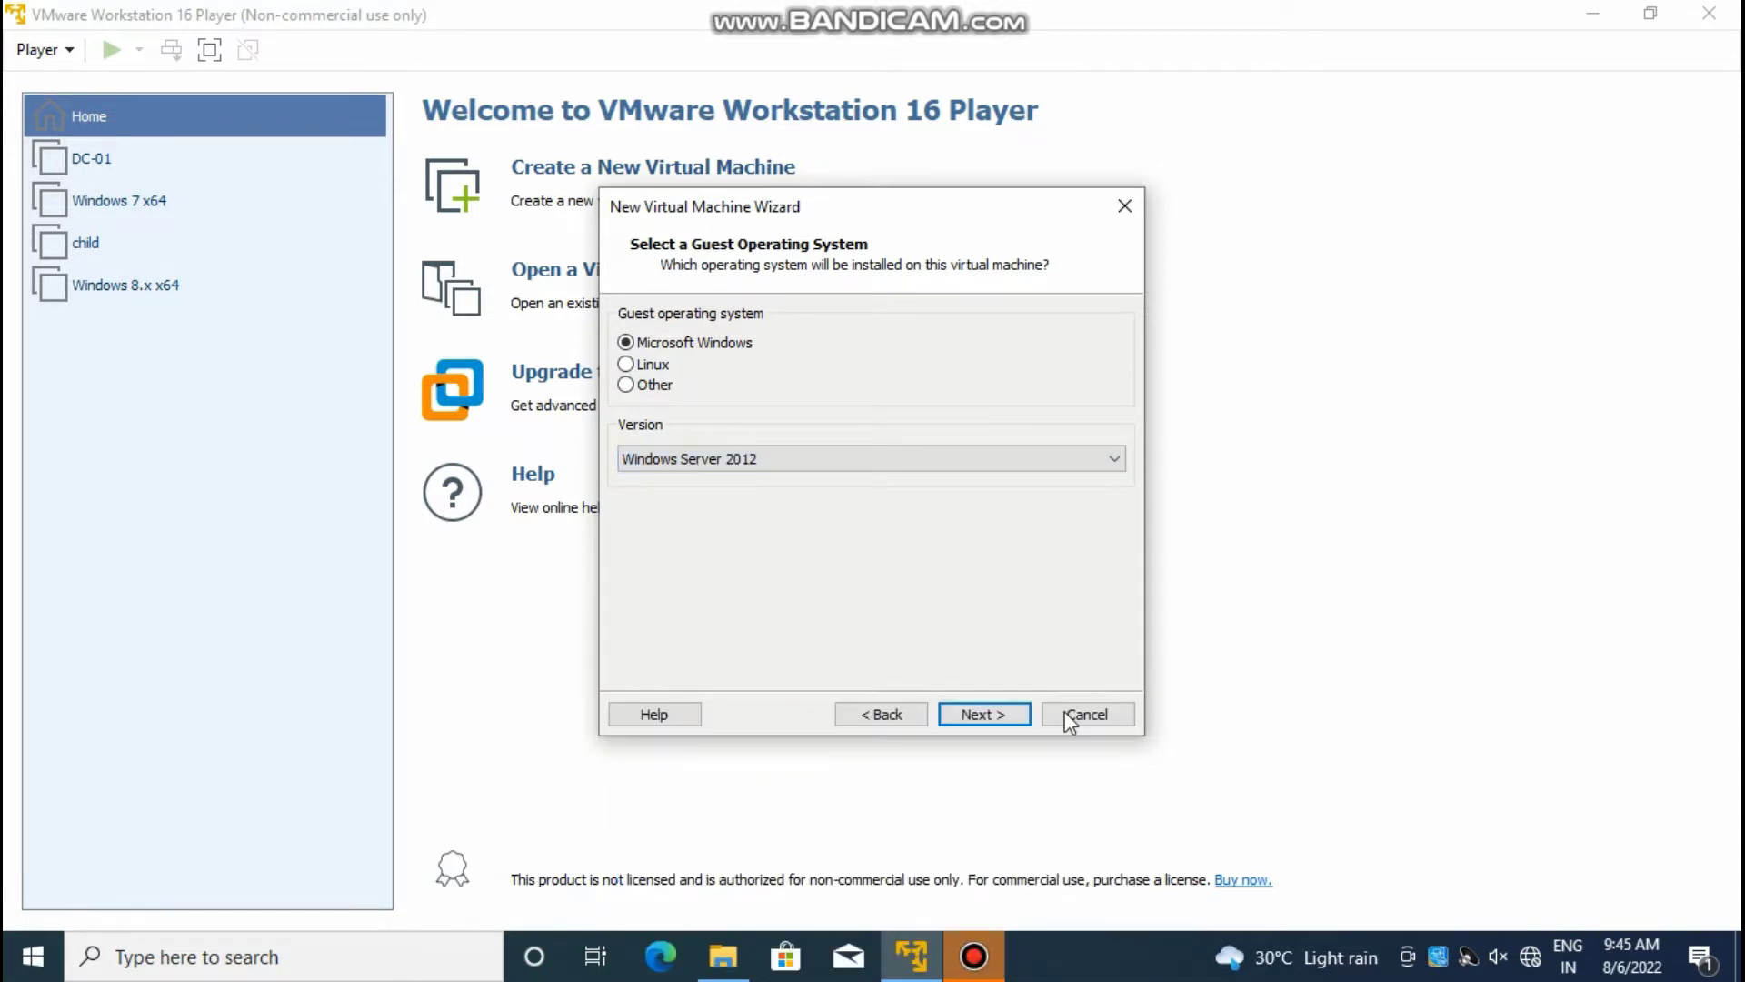
pyautogui.click(991, 714)
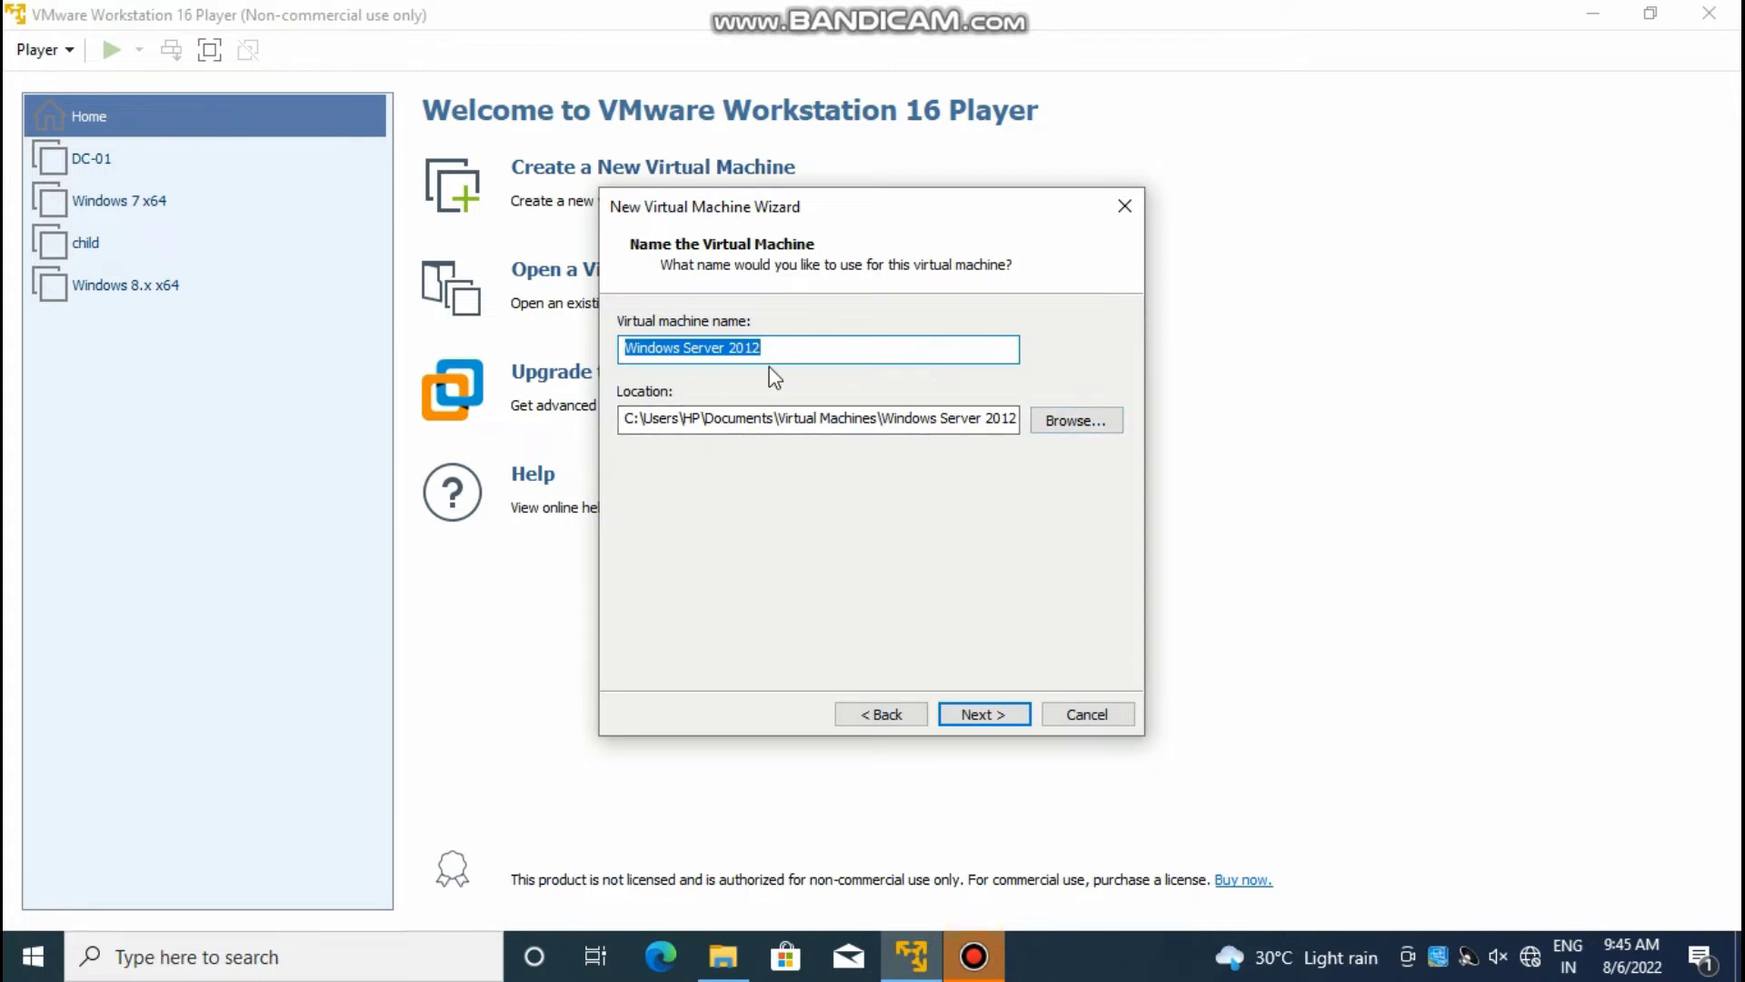
# Step: Keep the default name and create the VM with a 20 GB disk stored as a single file
pyautogui.click(985, 714)
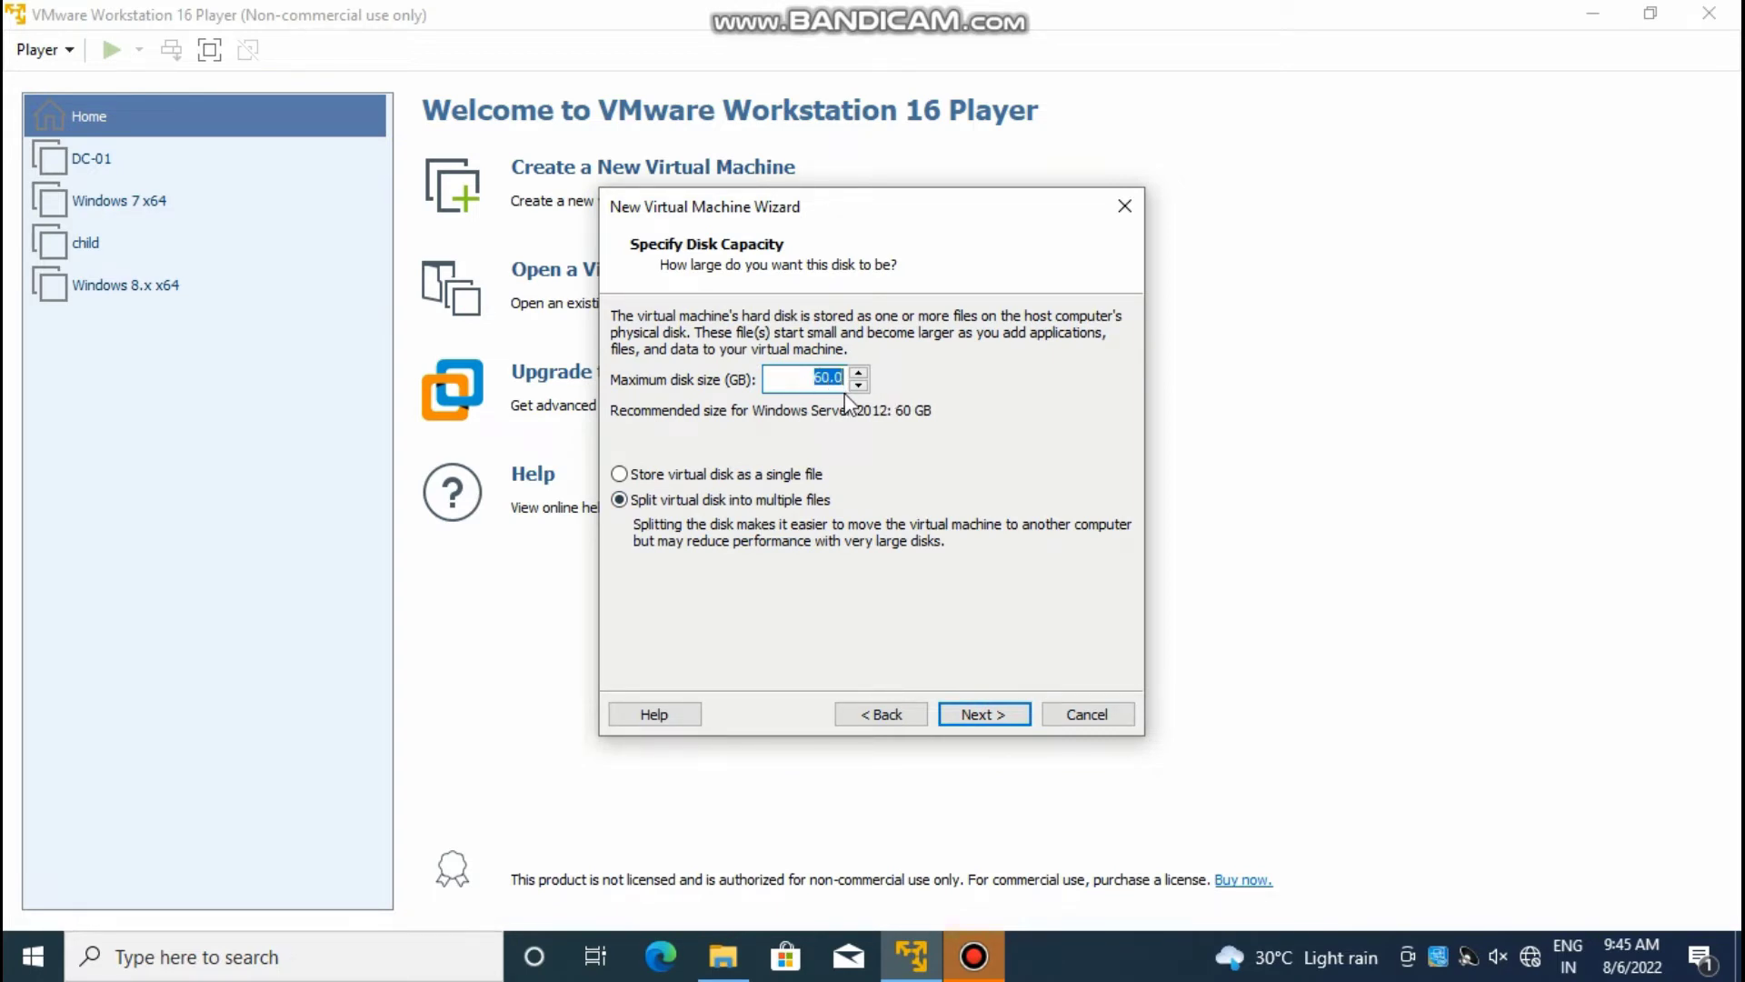
pyautogui.write('20')
pyautogui.click(916, 453)
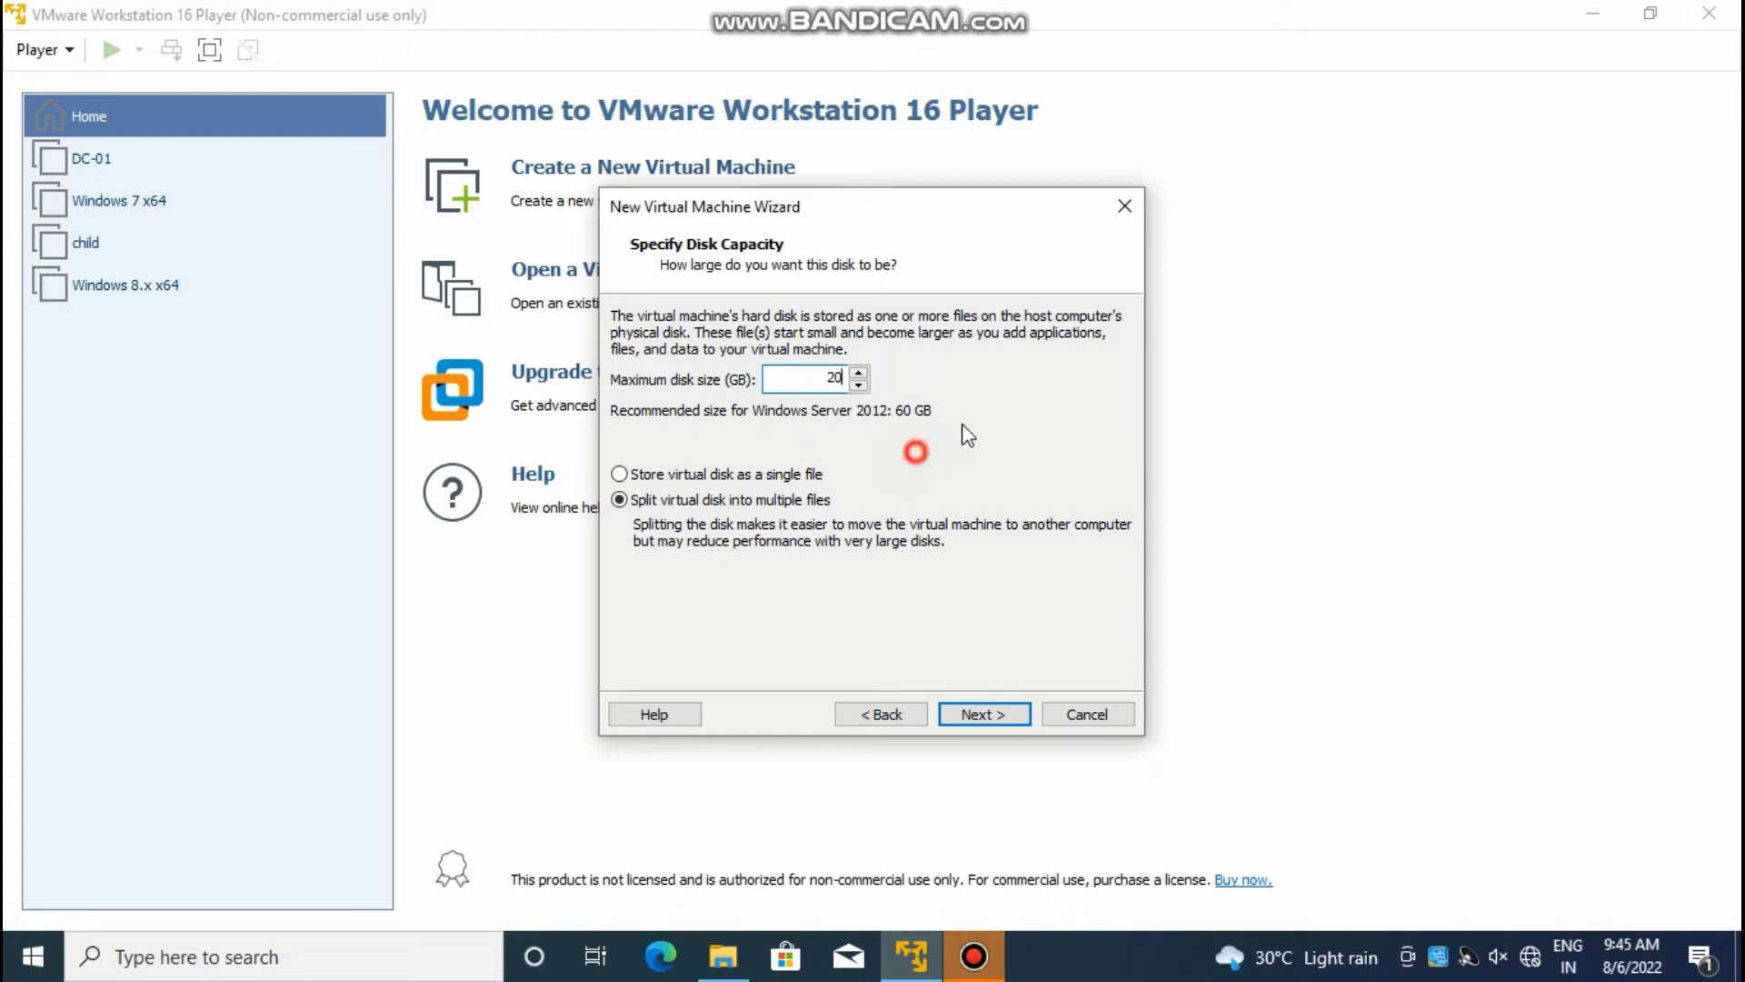
pyautogui.click(665, 475)
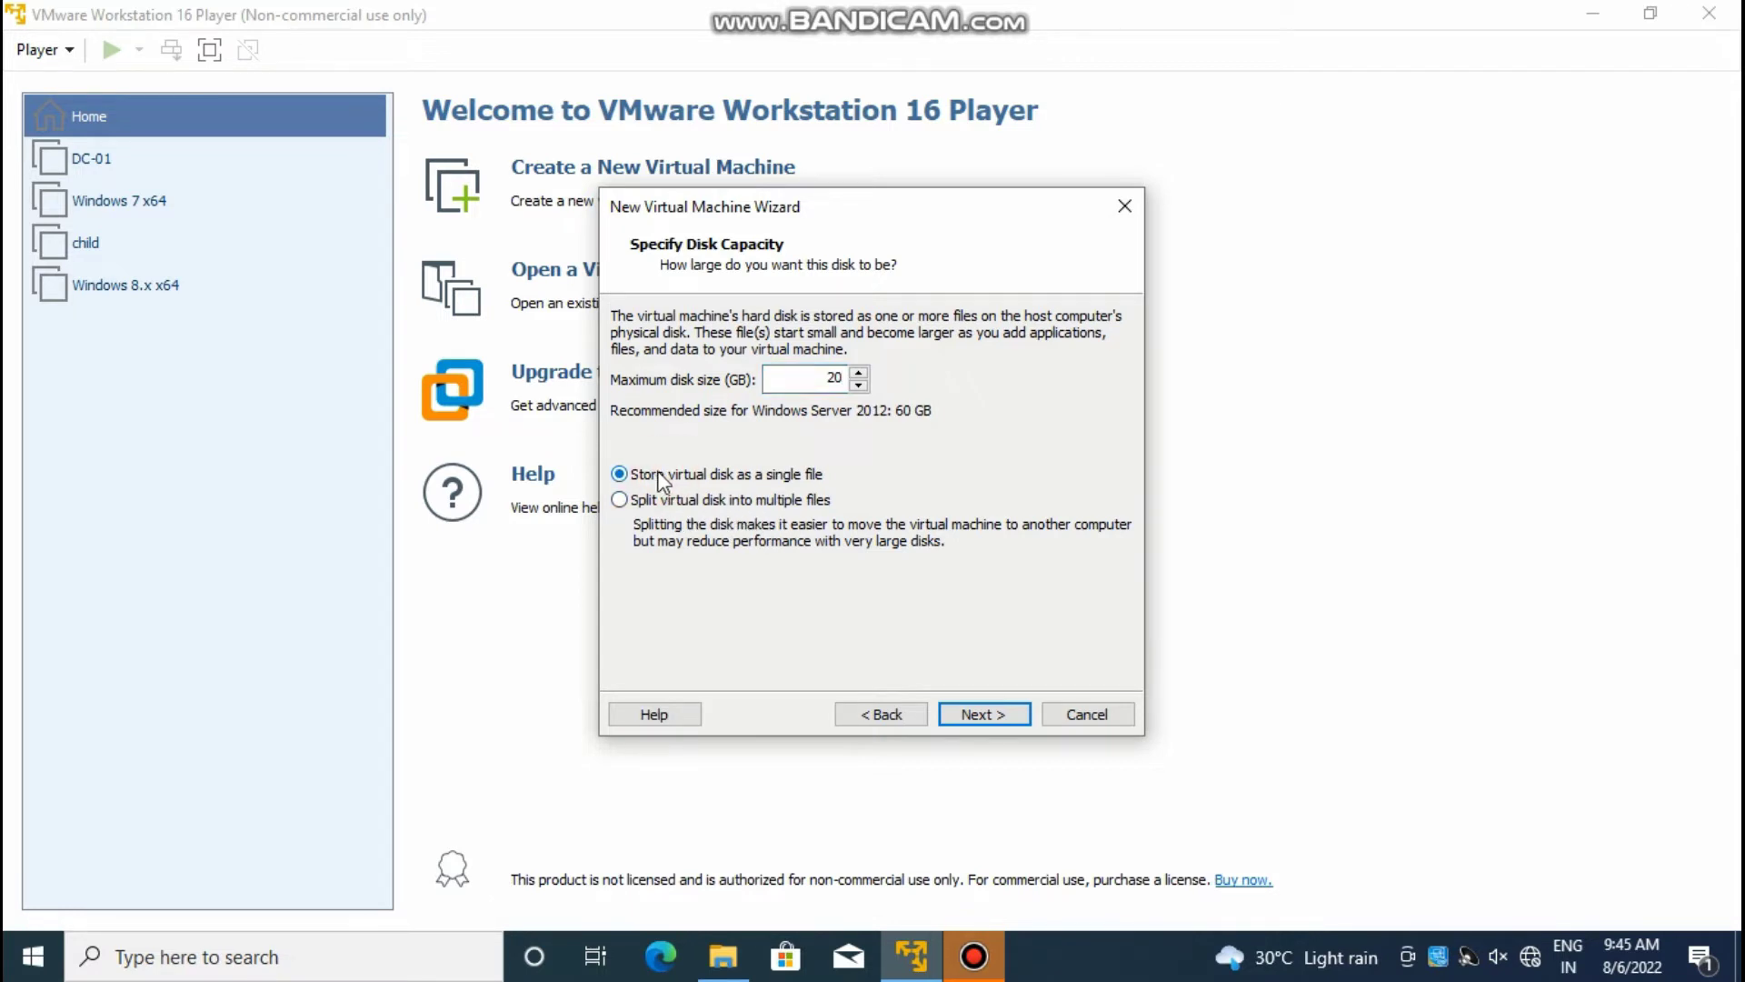
pyautogui.click(983, 715)
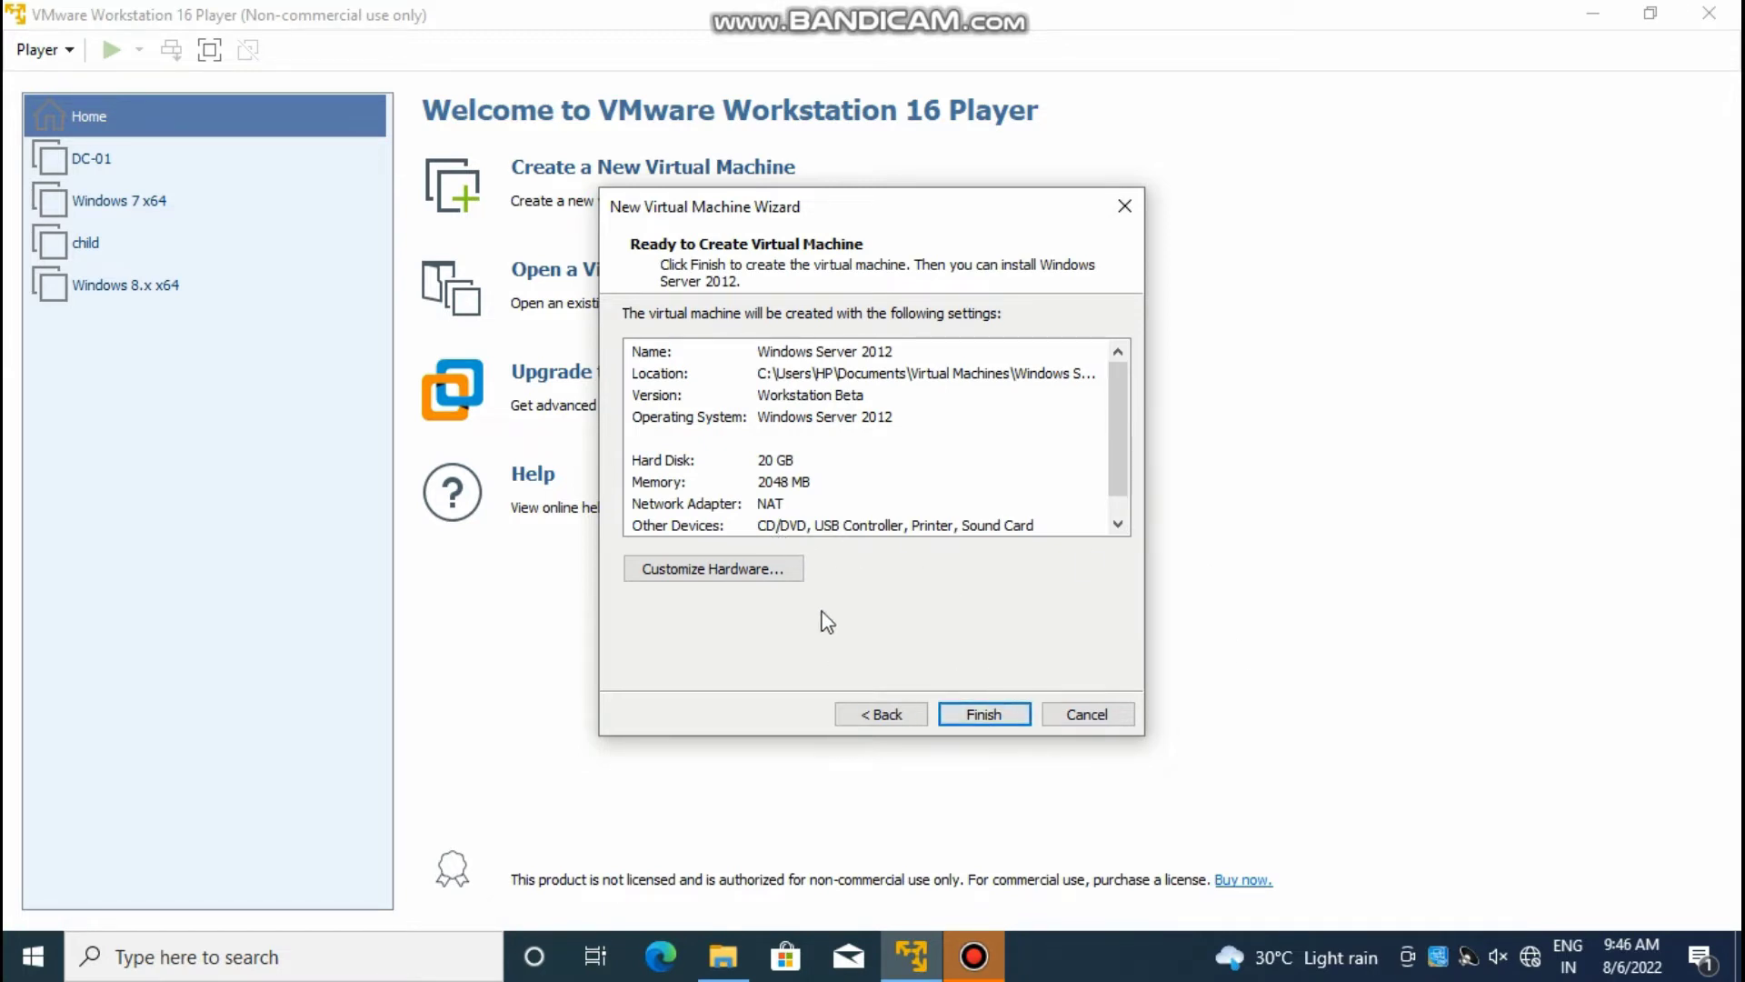
pyautogui.click(991, 713)
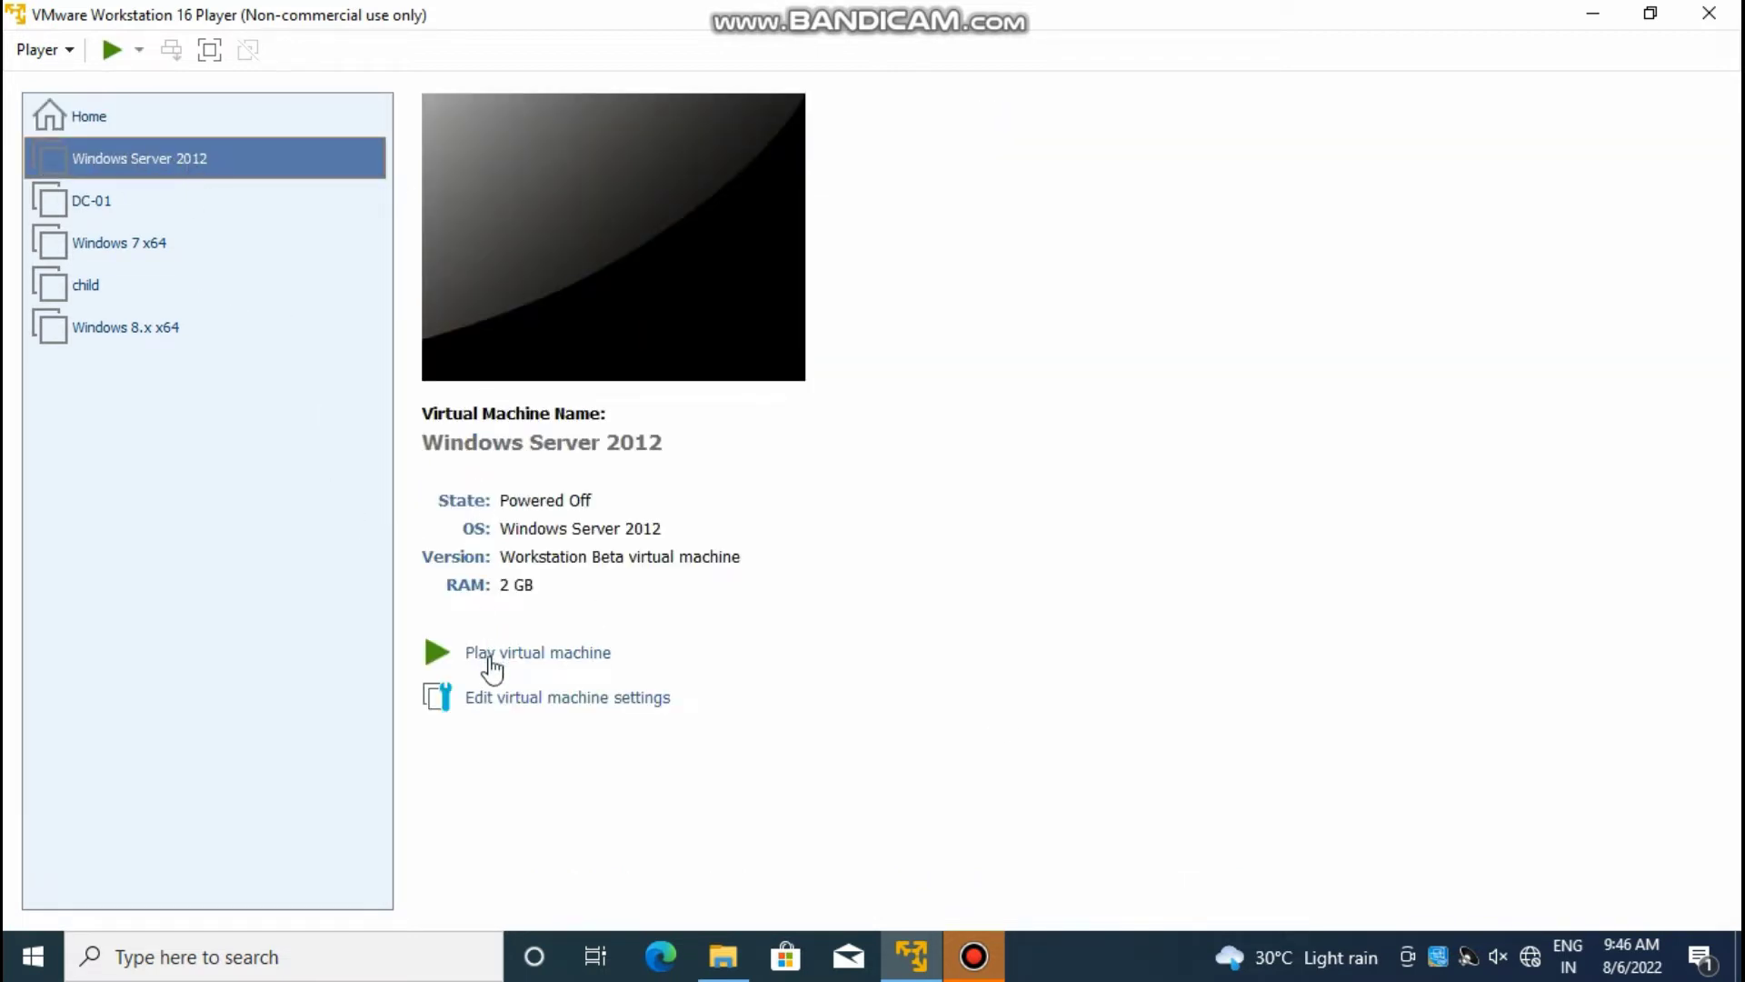
# Step: In the machine's settings, switch the CD/DVD (SATA) drive to use an ISO image file
pyautogui.click(601, 702)
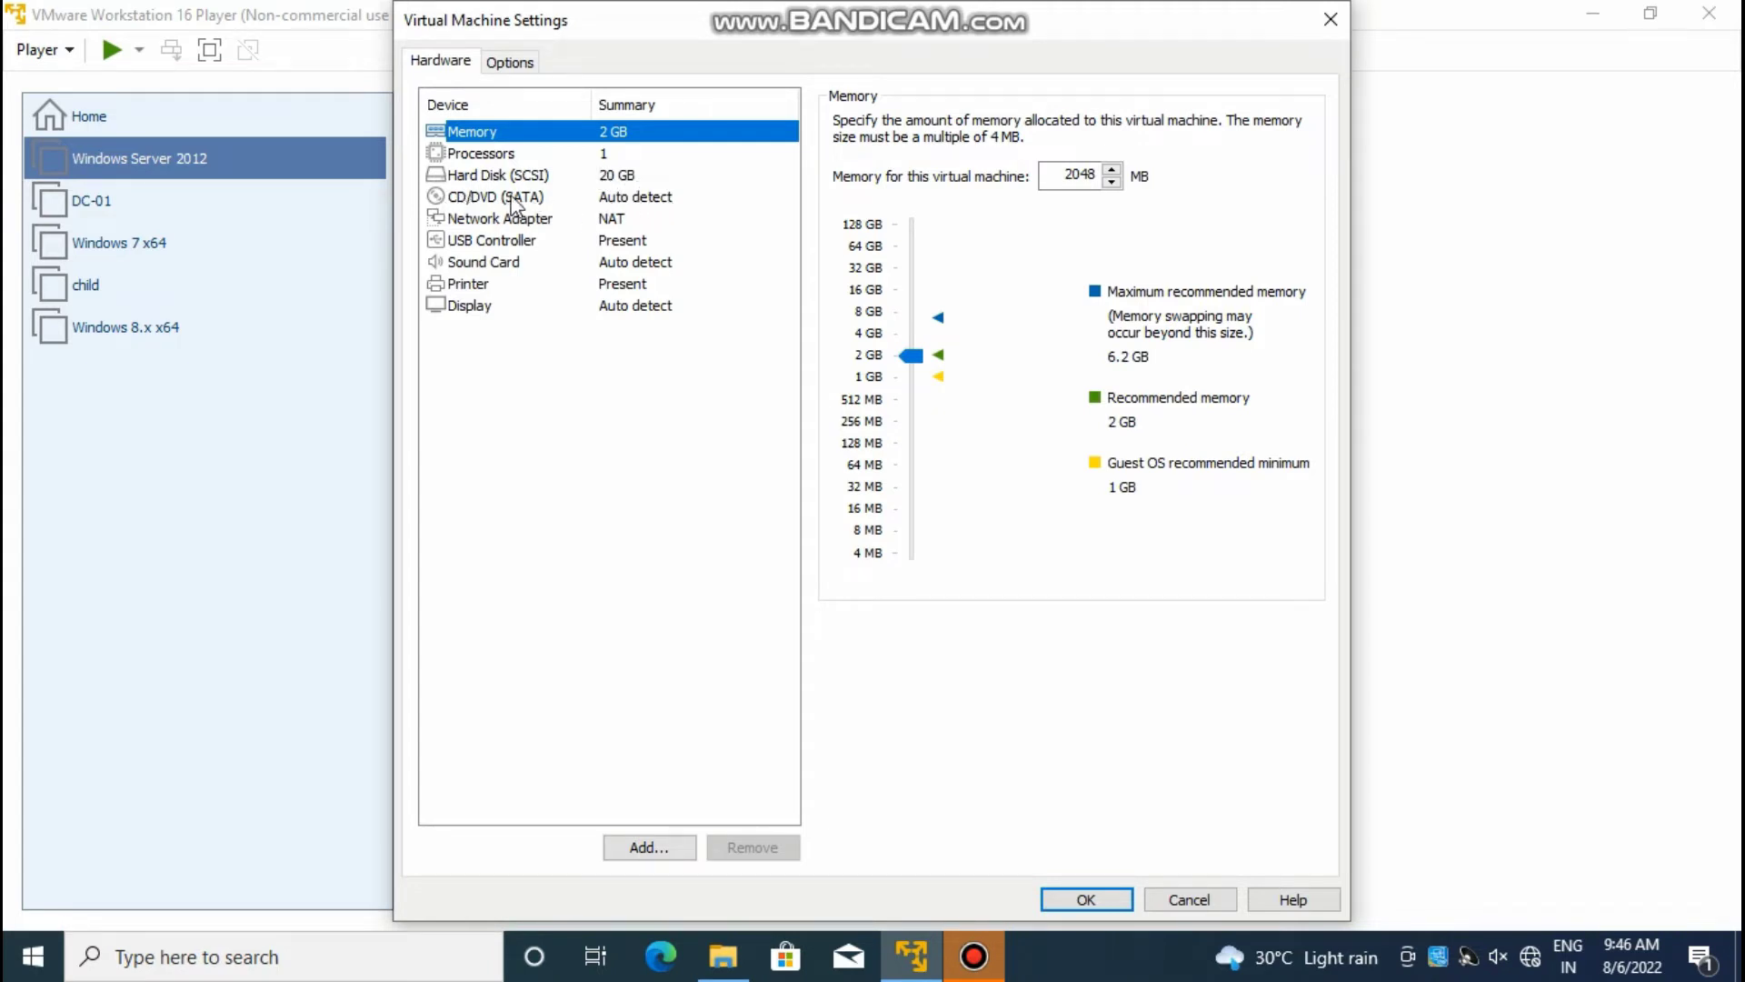
pyautogui.click(611, 198)
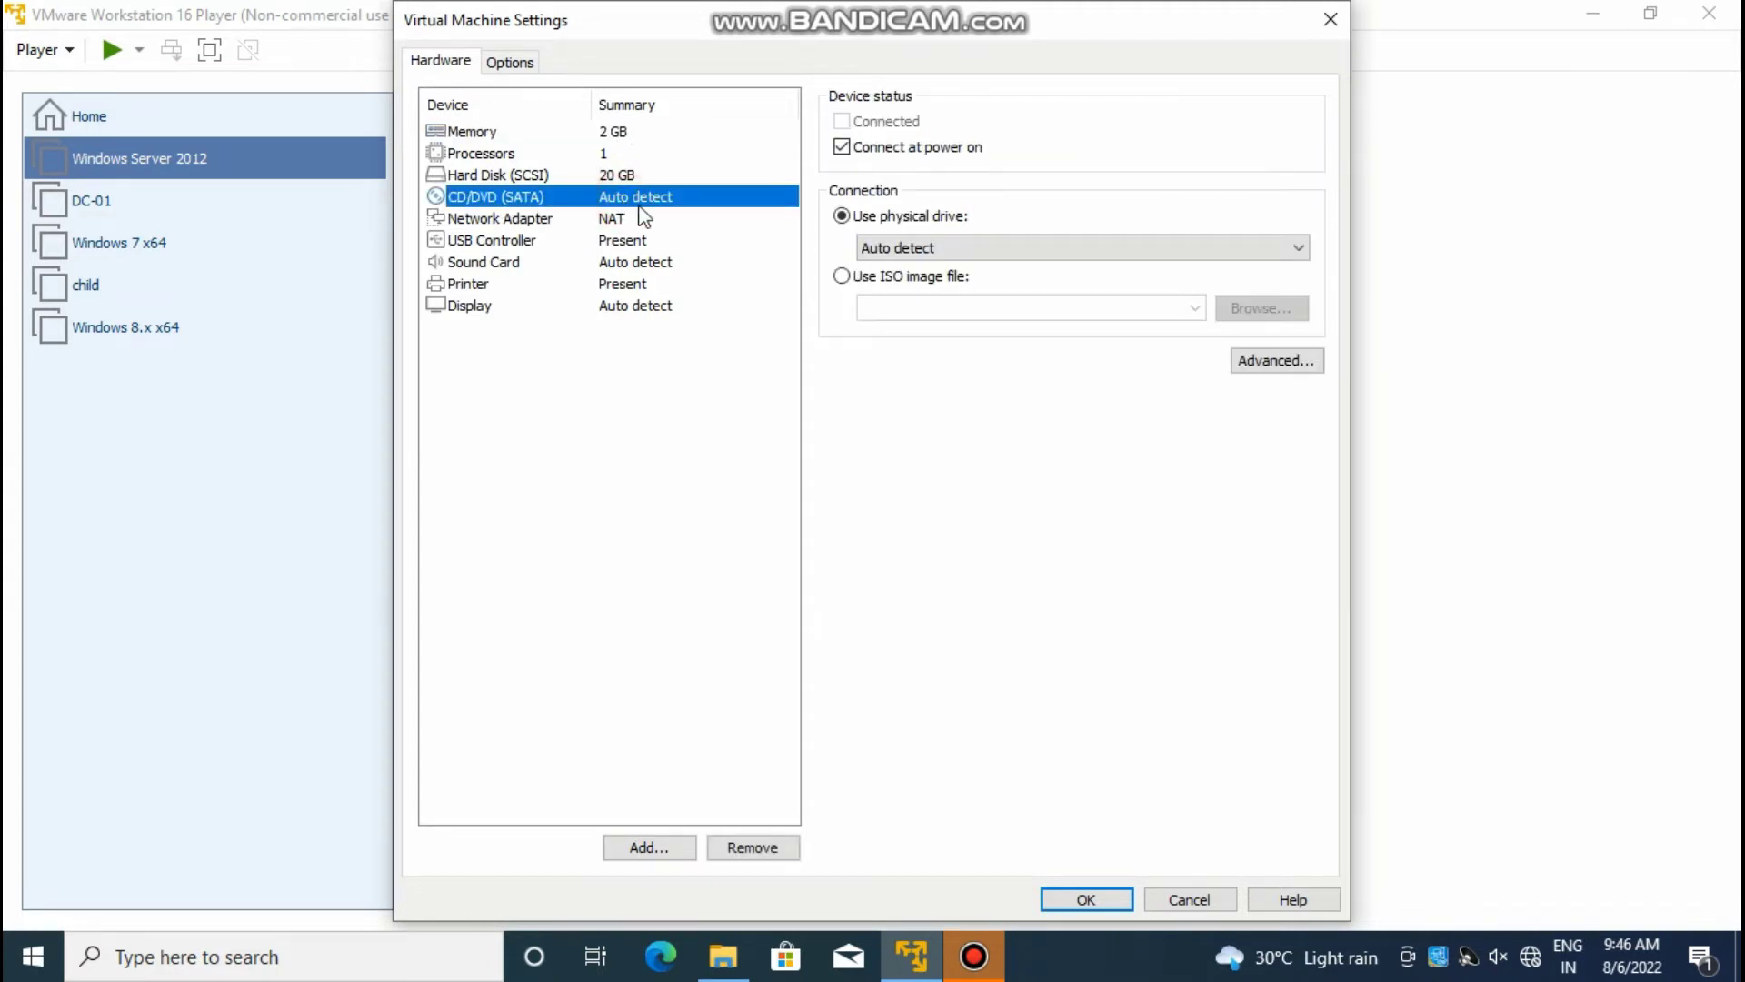
pyautogui.click(922, 280)
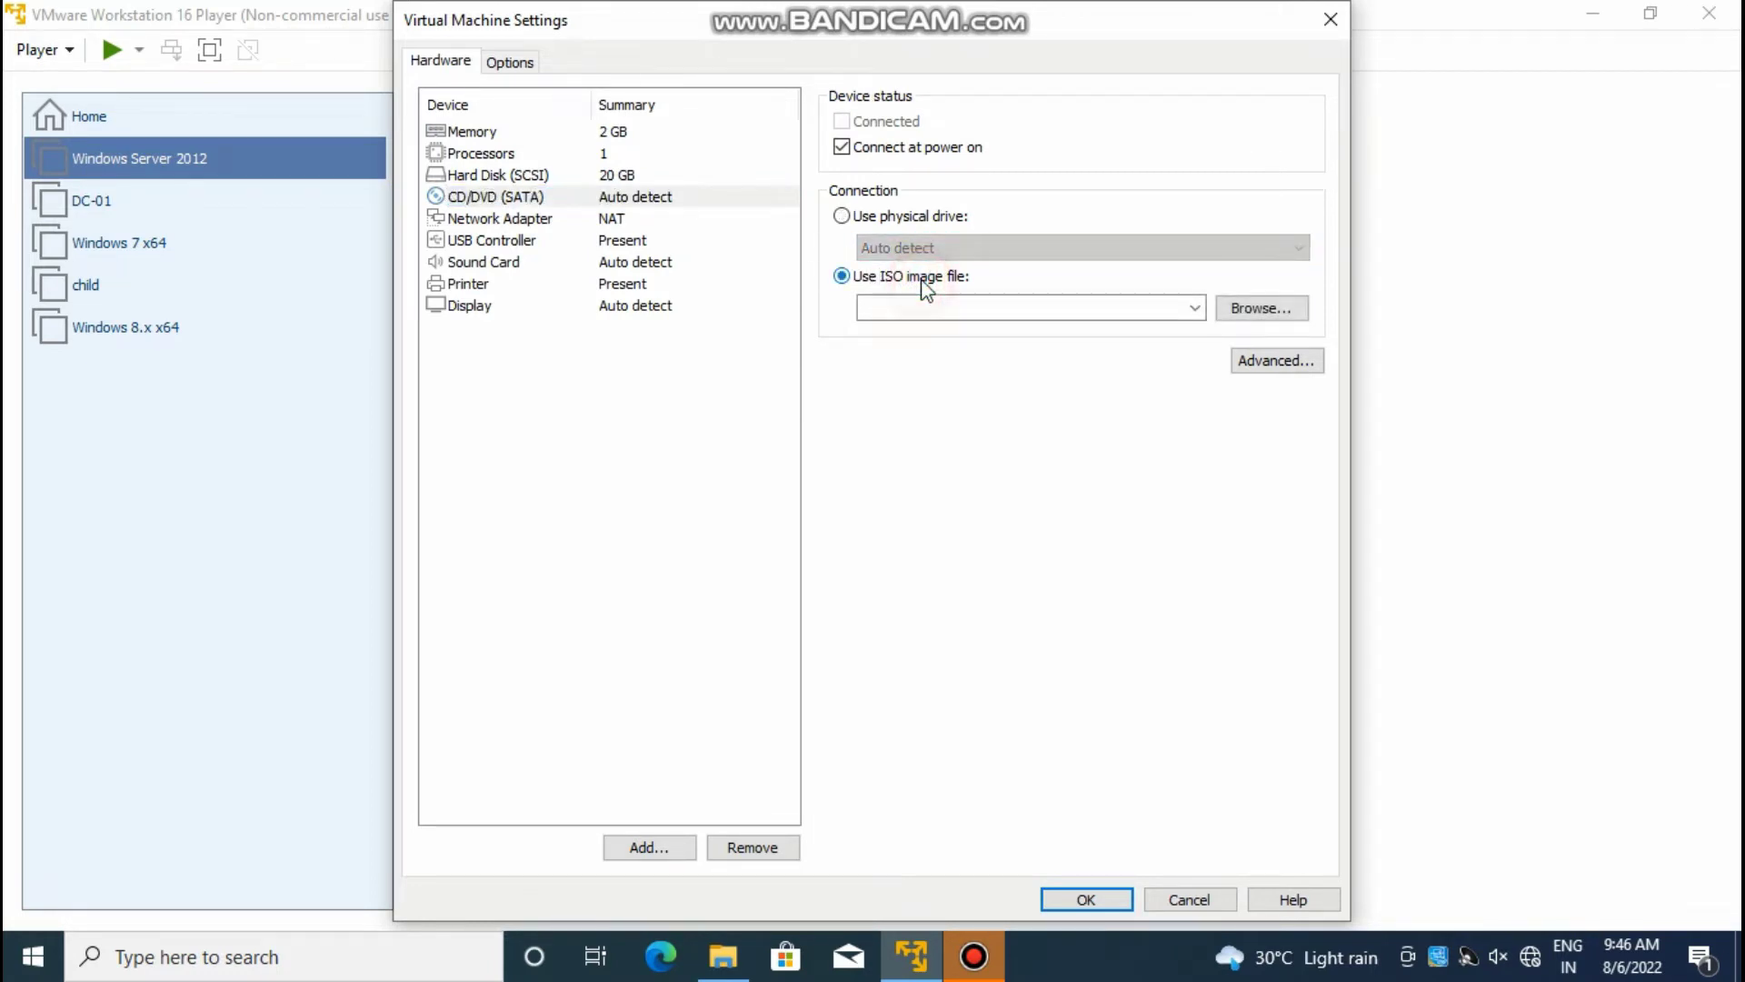
pyautogui.click(1247, 310)
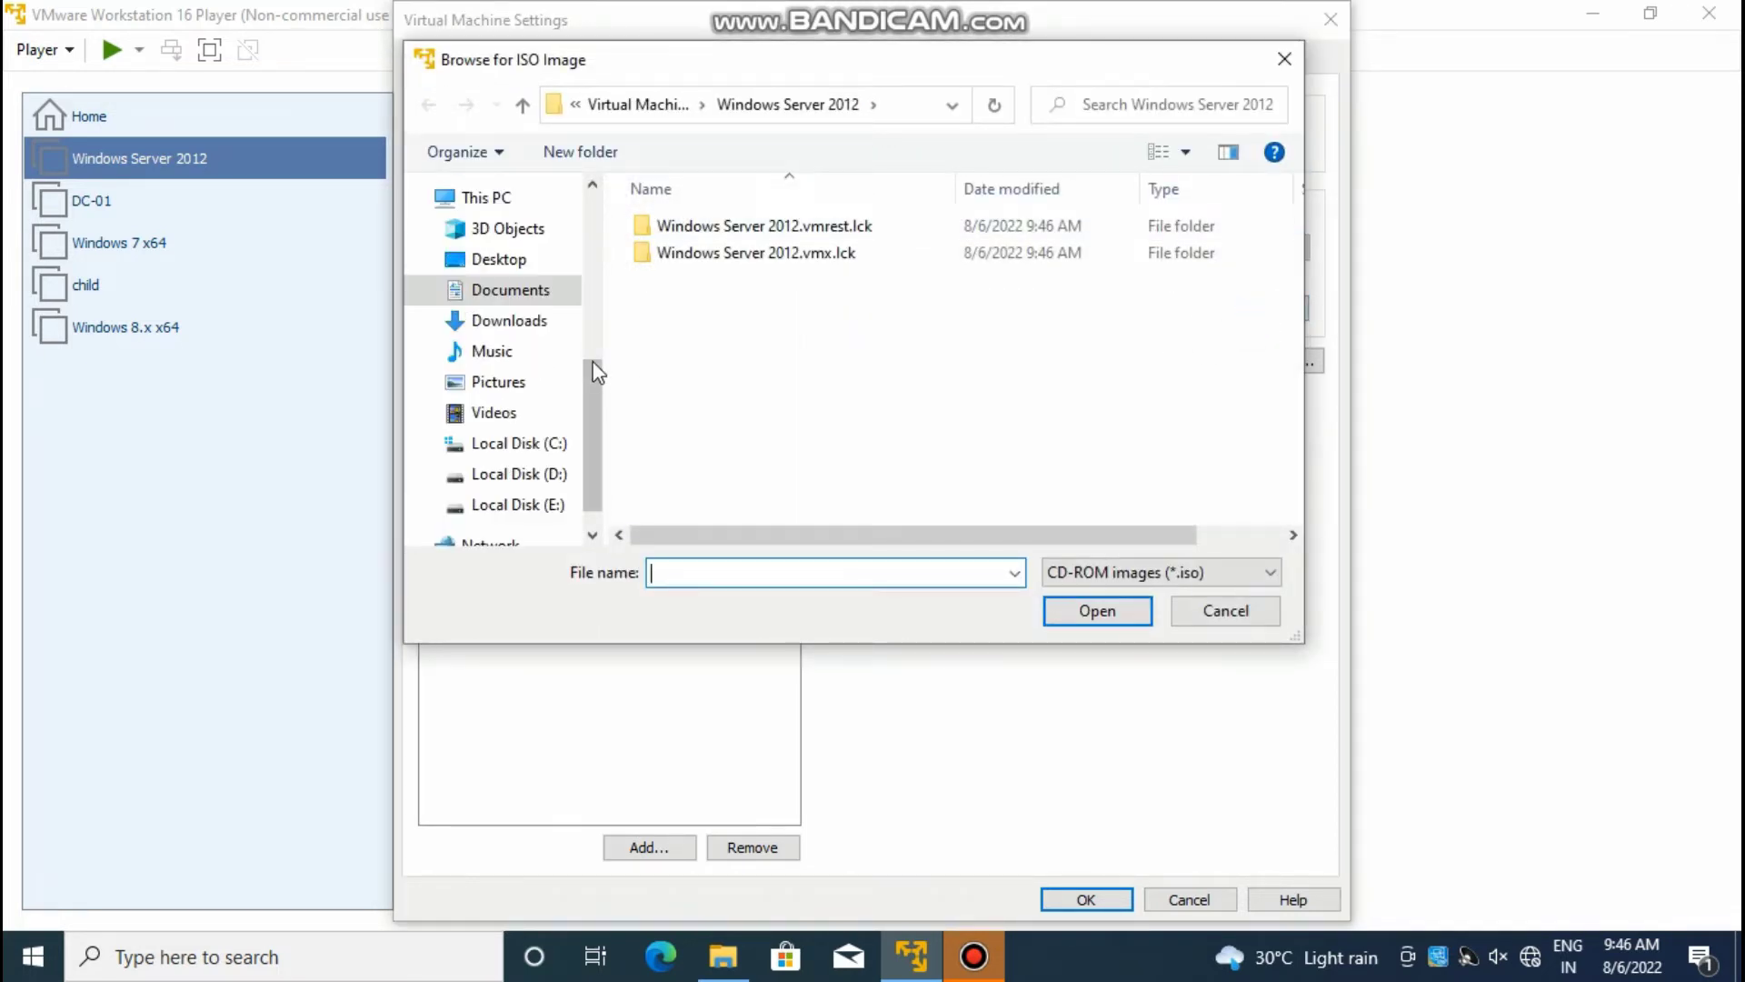
# Step: Attach D:\Server 2012 R2.ISO as the virtual DVD and save the settings
pyautogui.moveTo(593, 374); pyautogui.dragTo(606, 399)
pyautogui.click(552, 433)
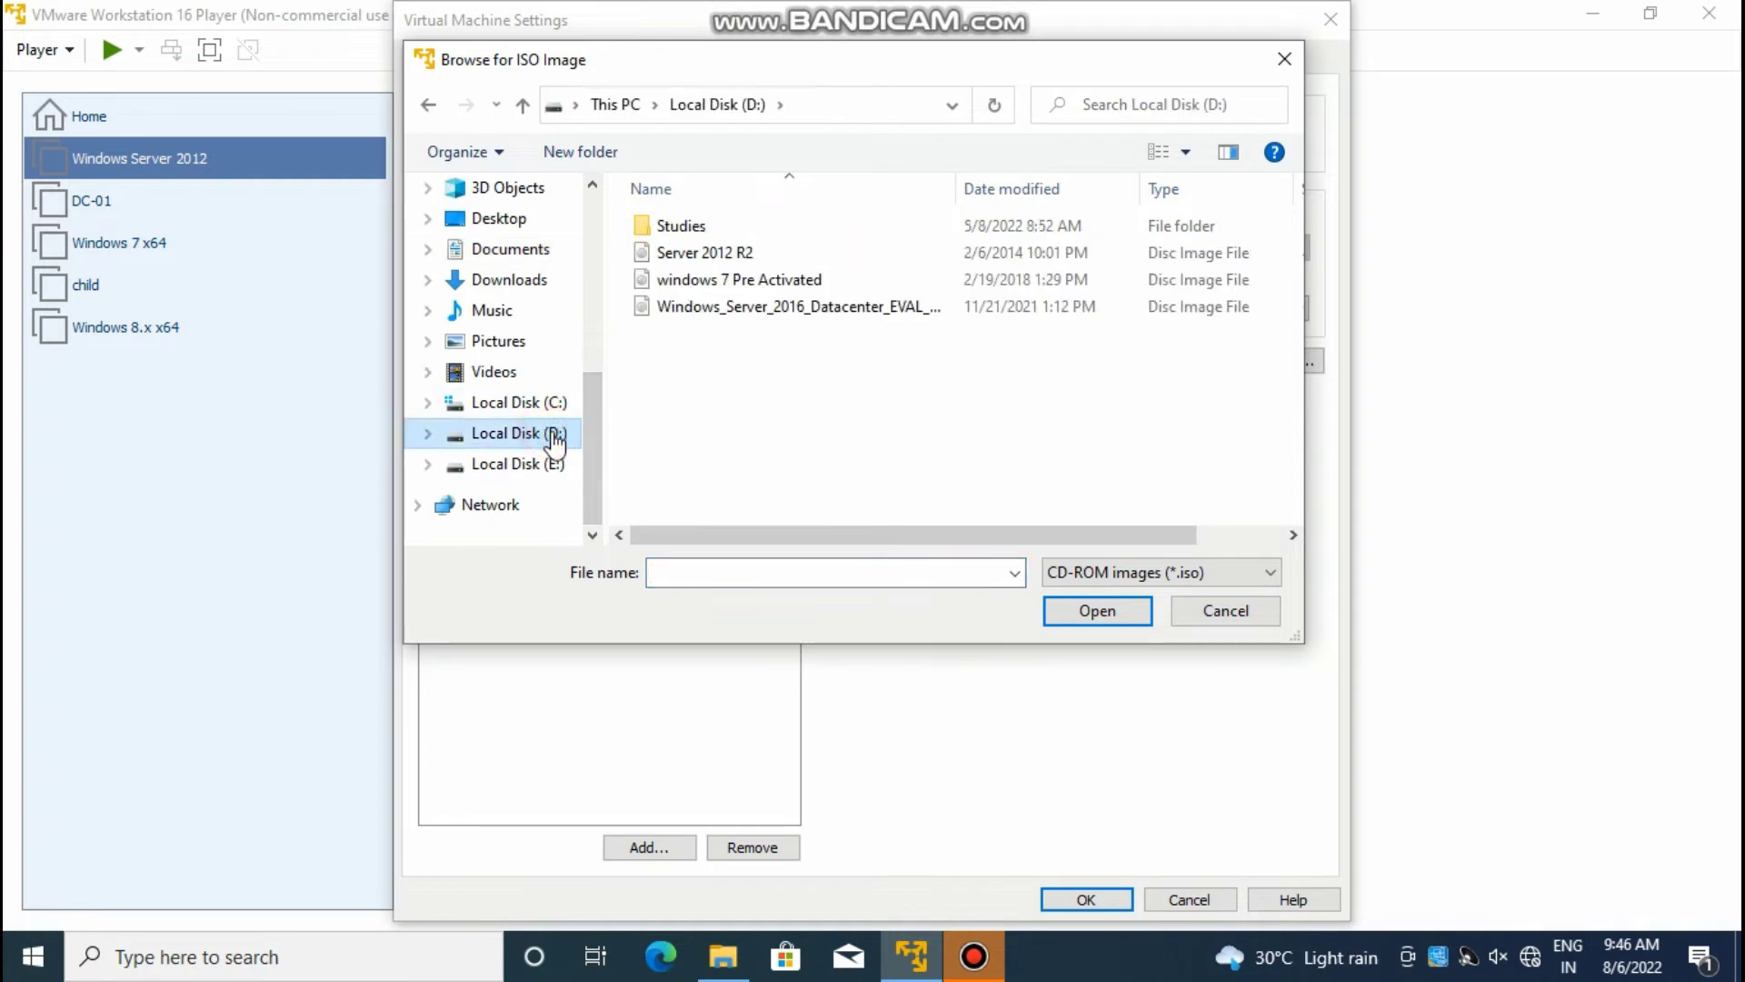
pyautogui.click(767, 255)
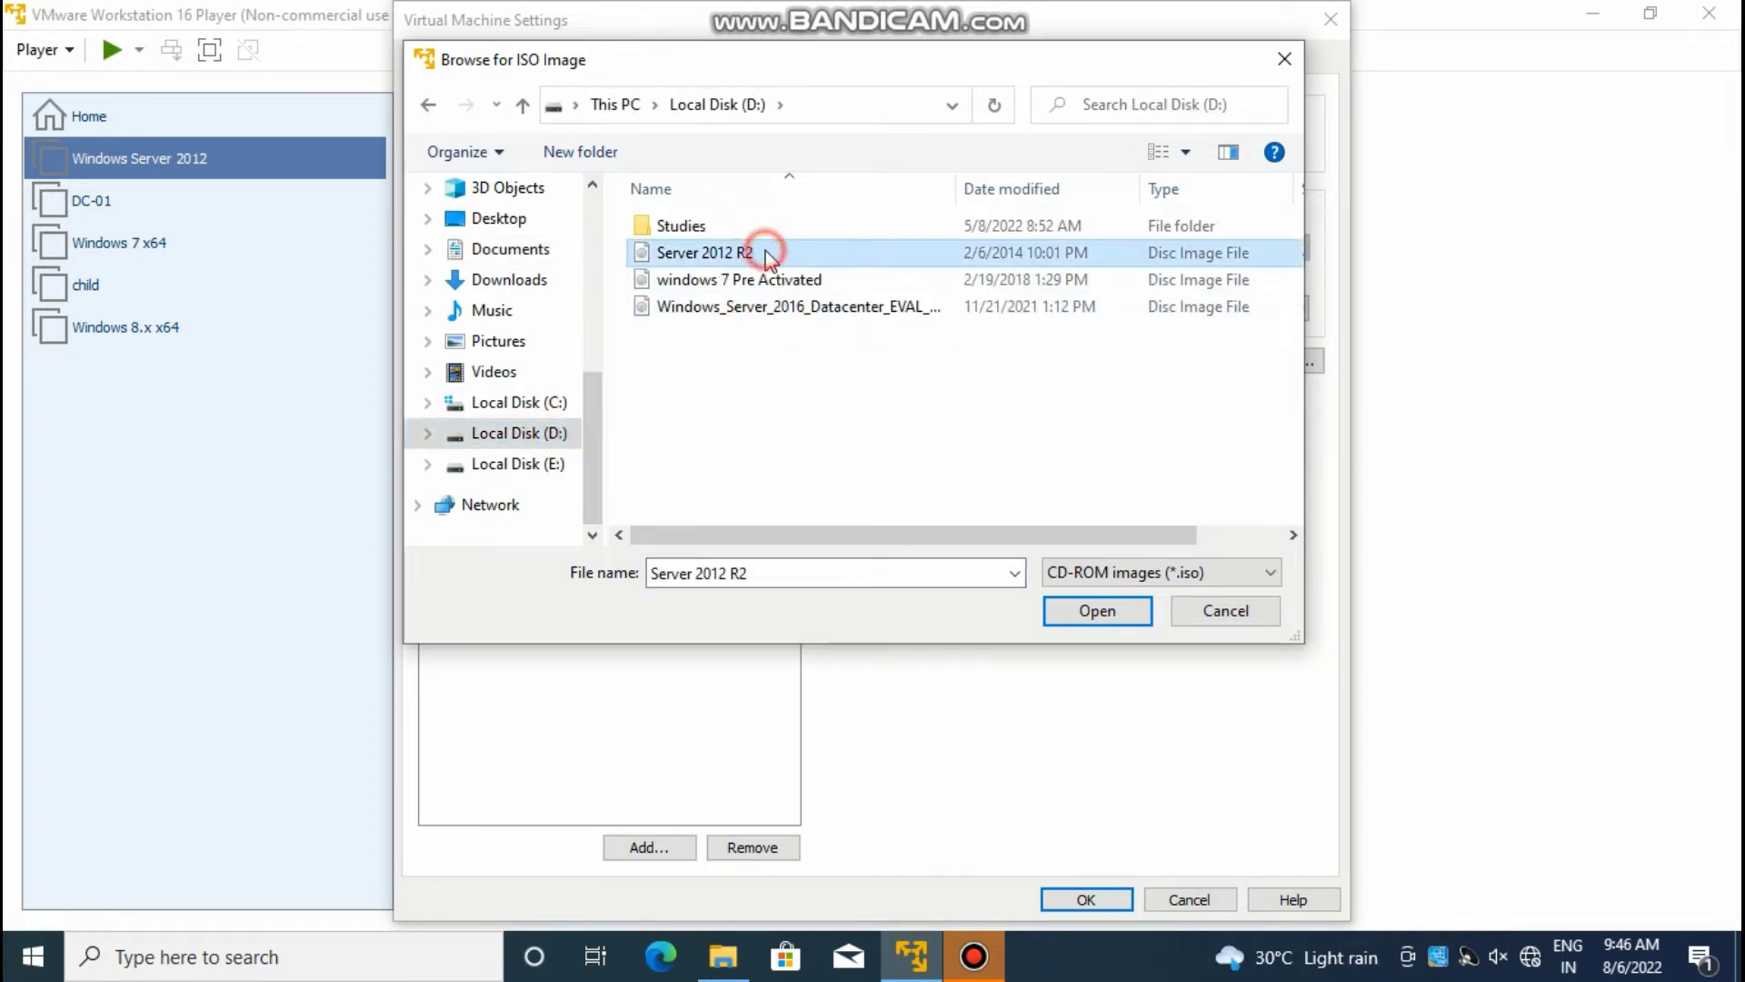
pyautogui.click(1110, 606)
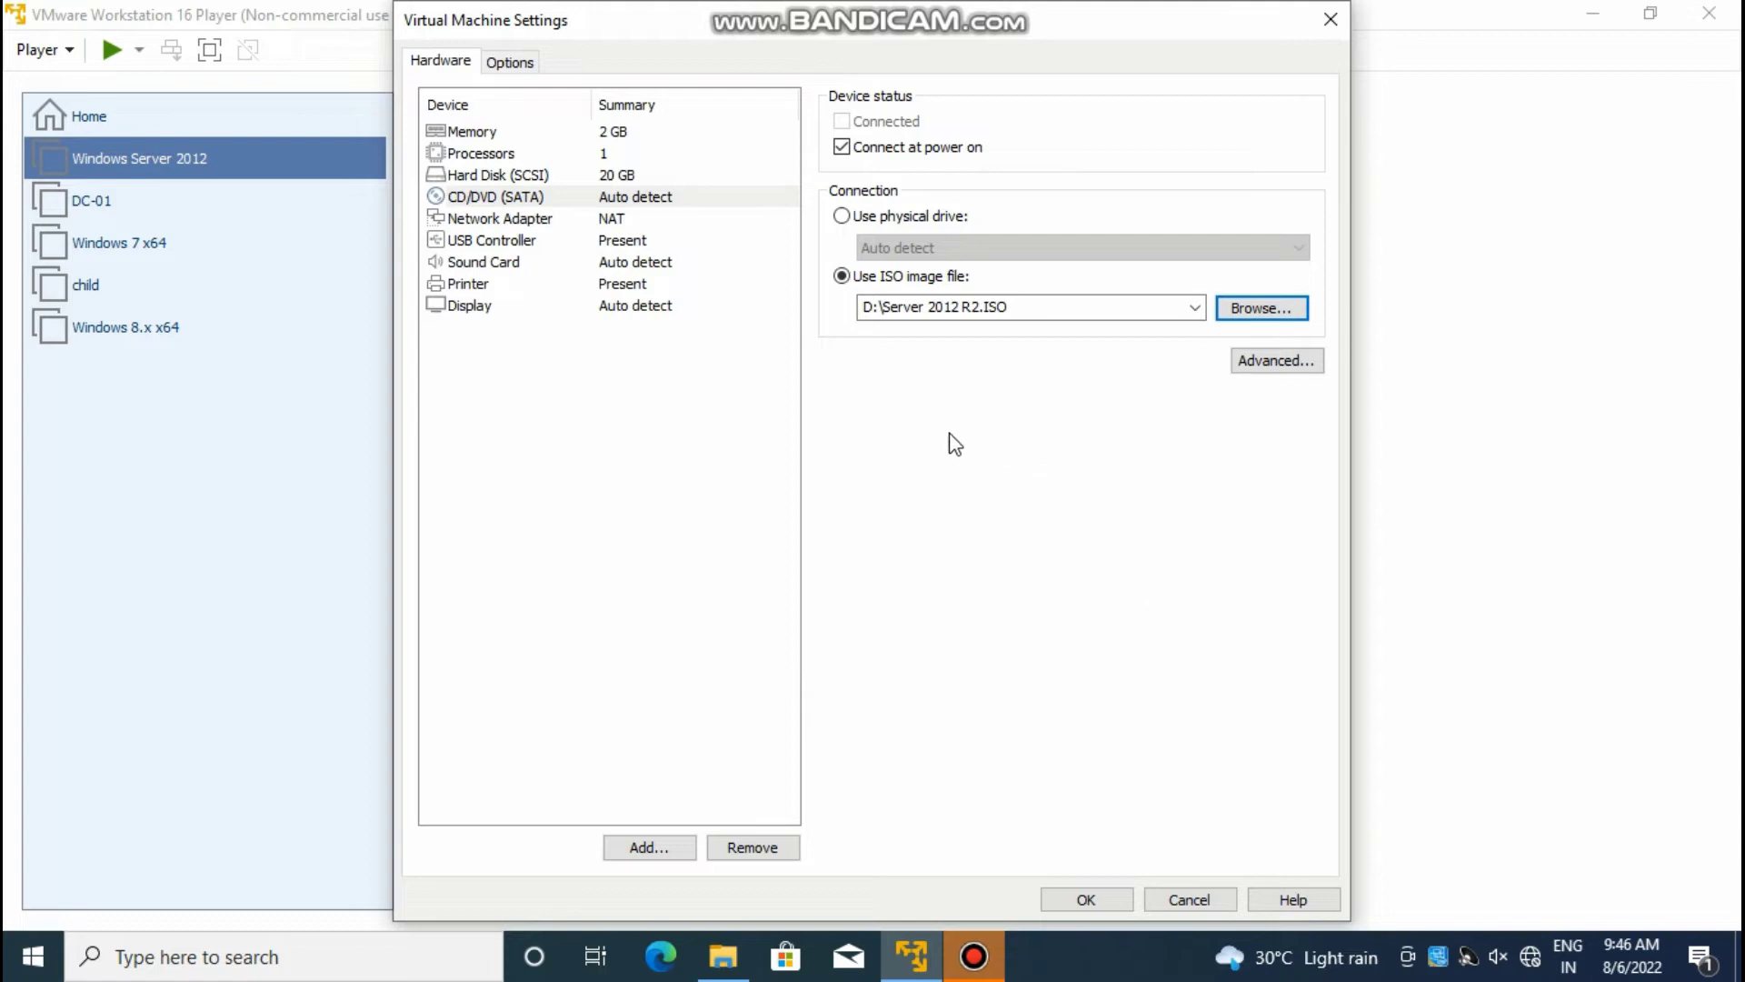
pyautogui.click(1087, 899)
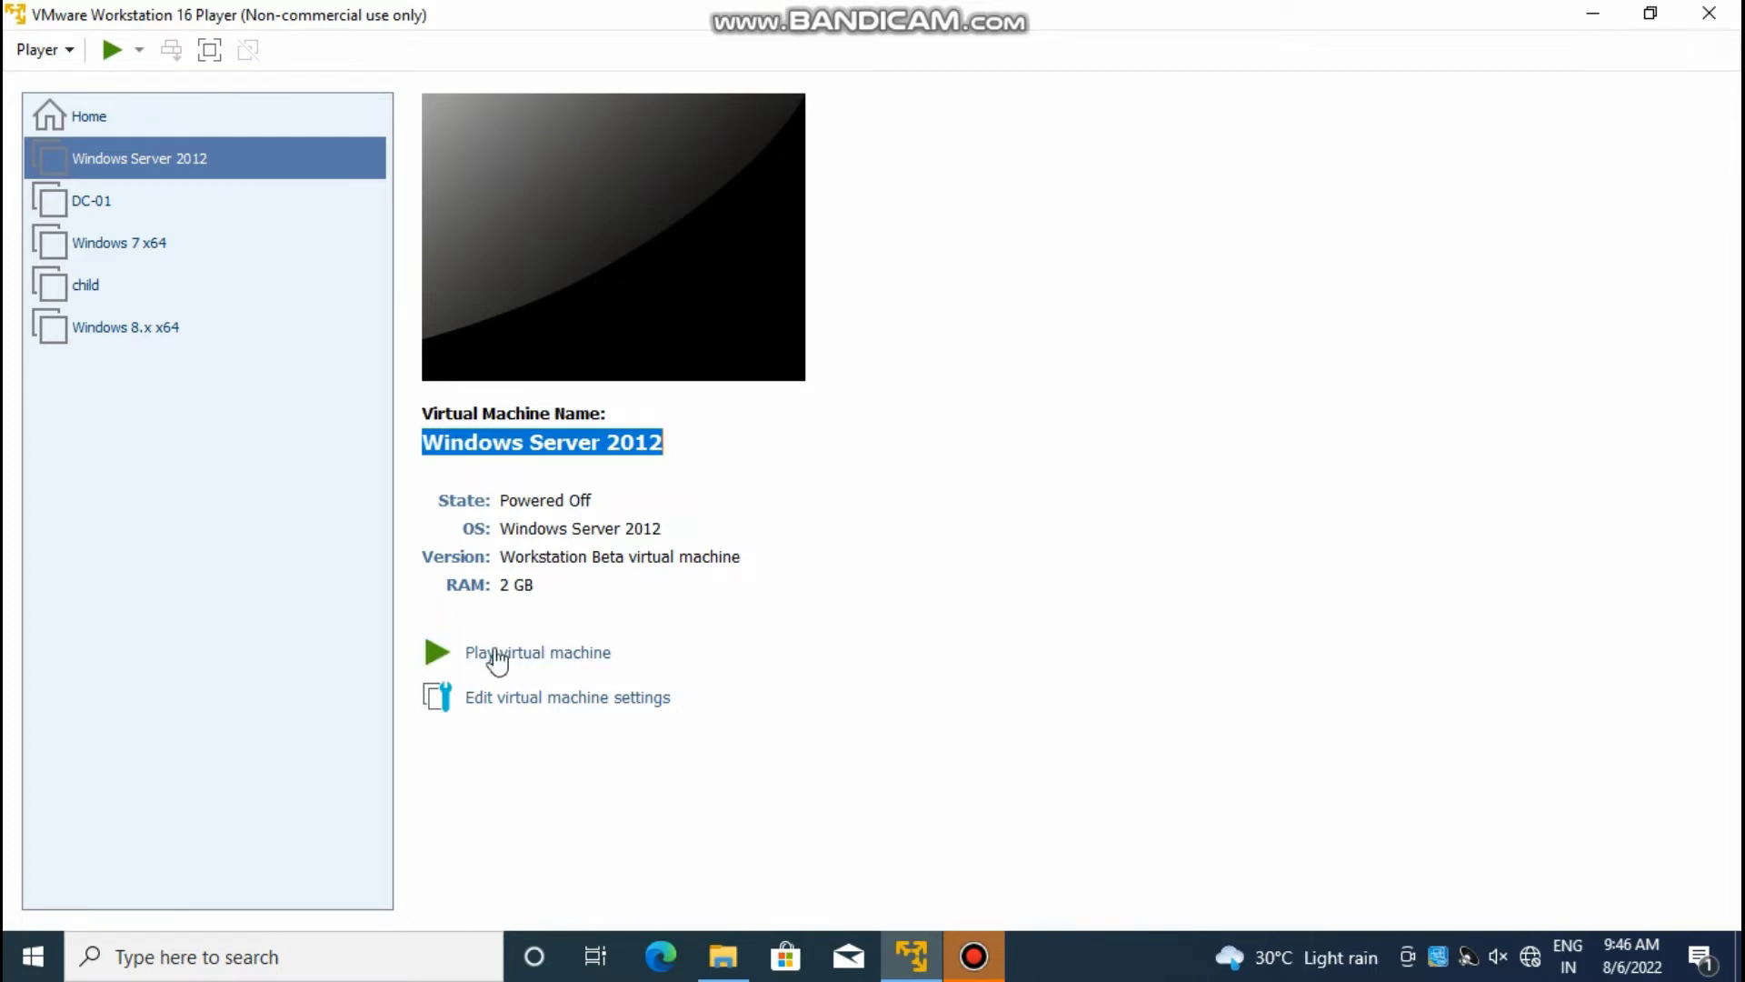
# Step: Power on the VM, accept the default language settings, and choose Install now
pyautogui.click(544, 654)
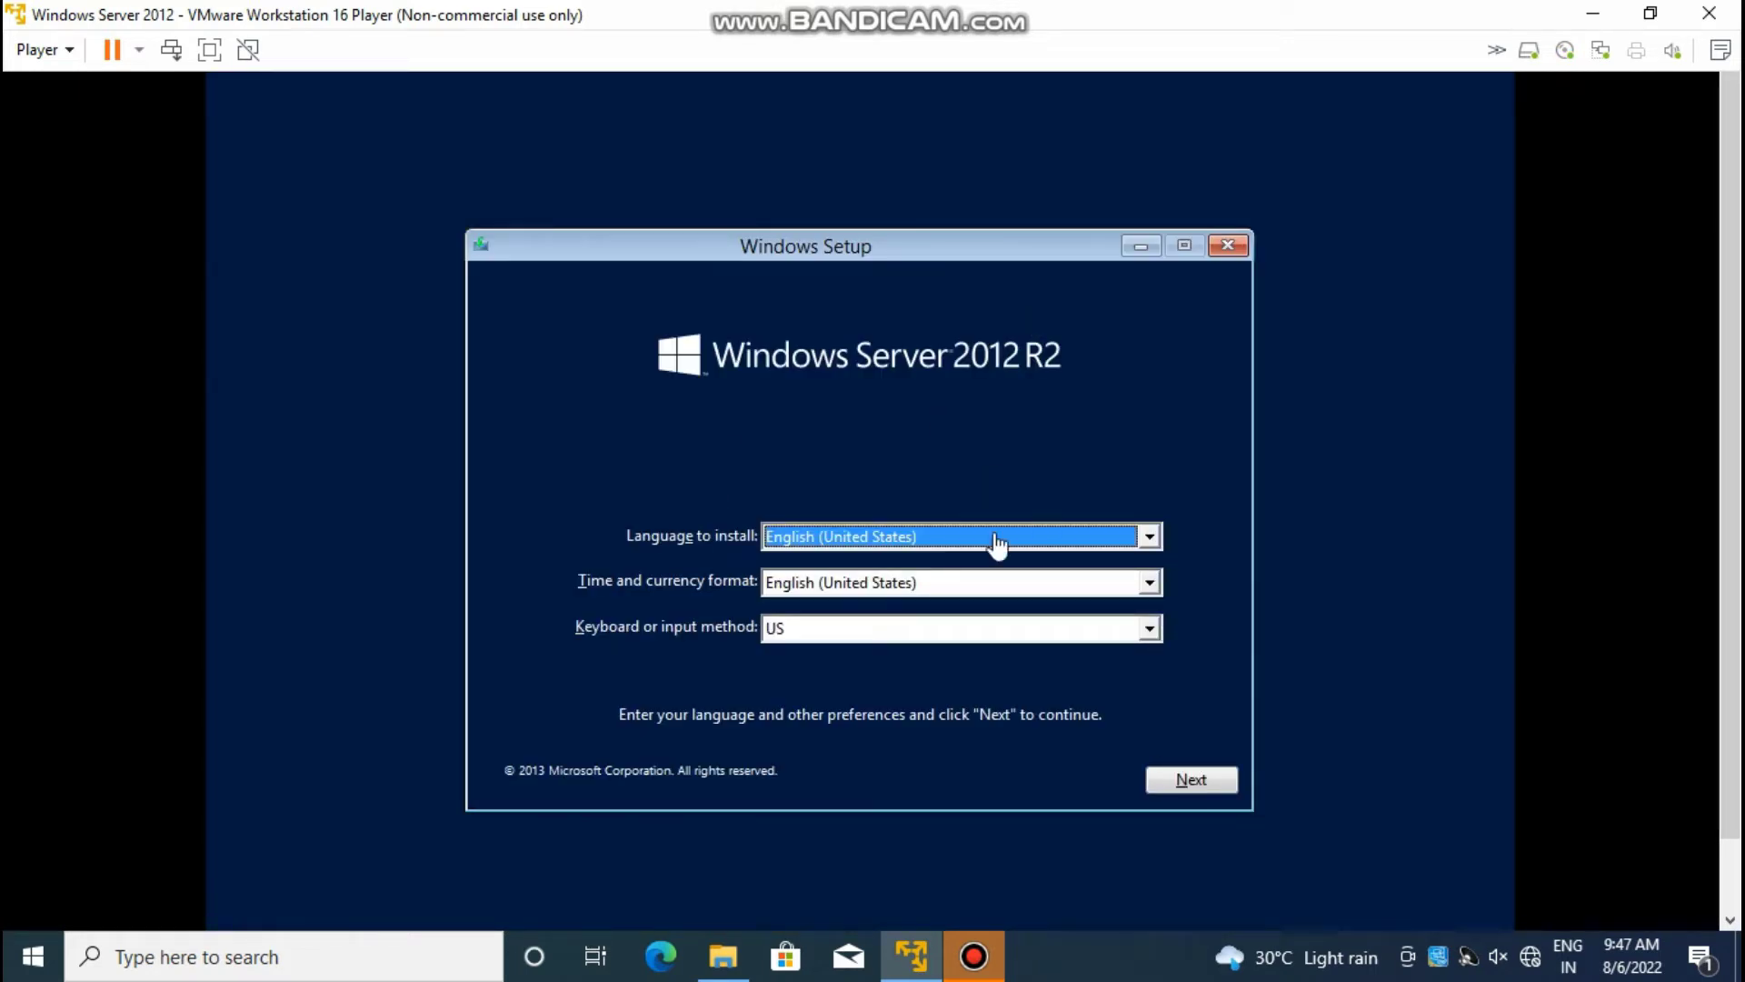
pyautogui.click(1199, 789)
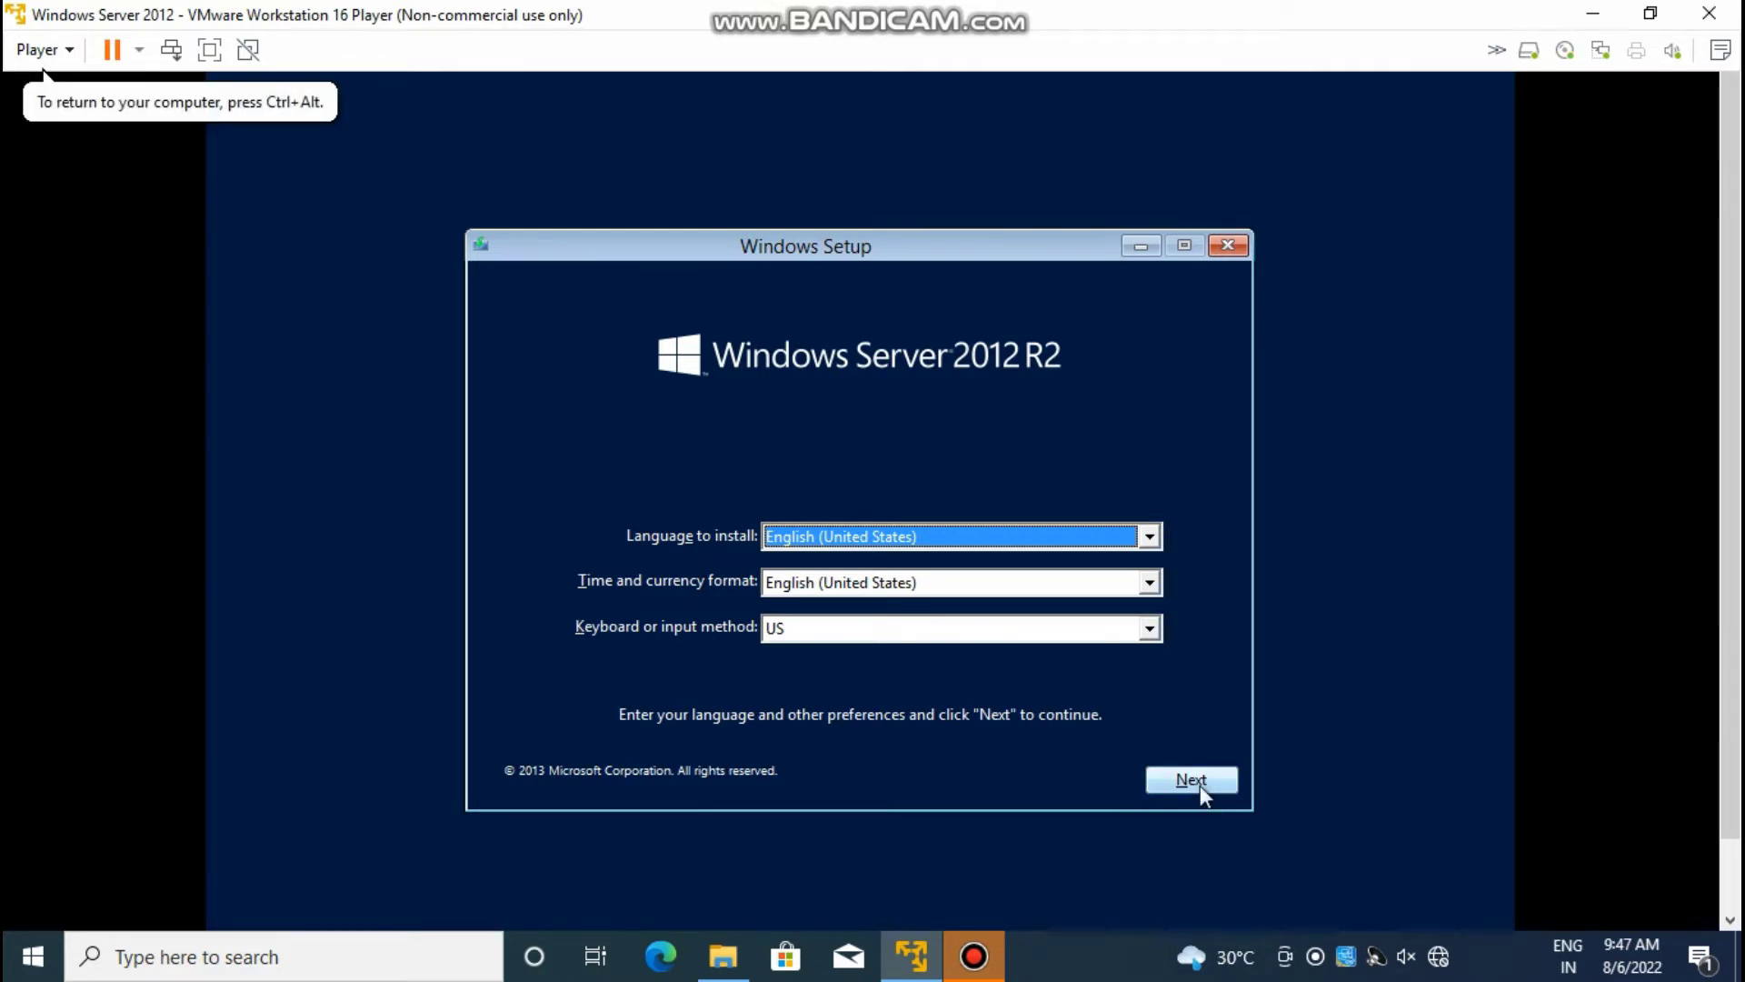
pyautogui.click(1199, 785)
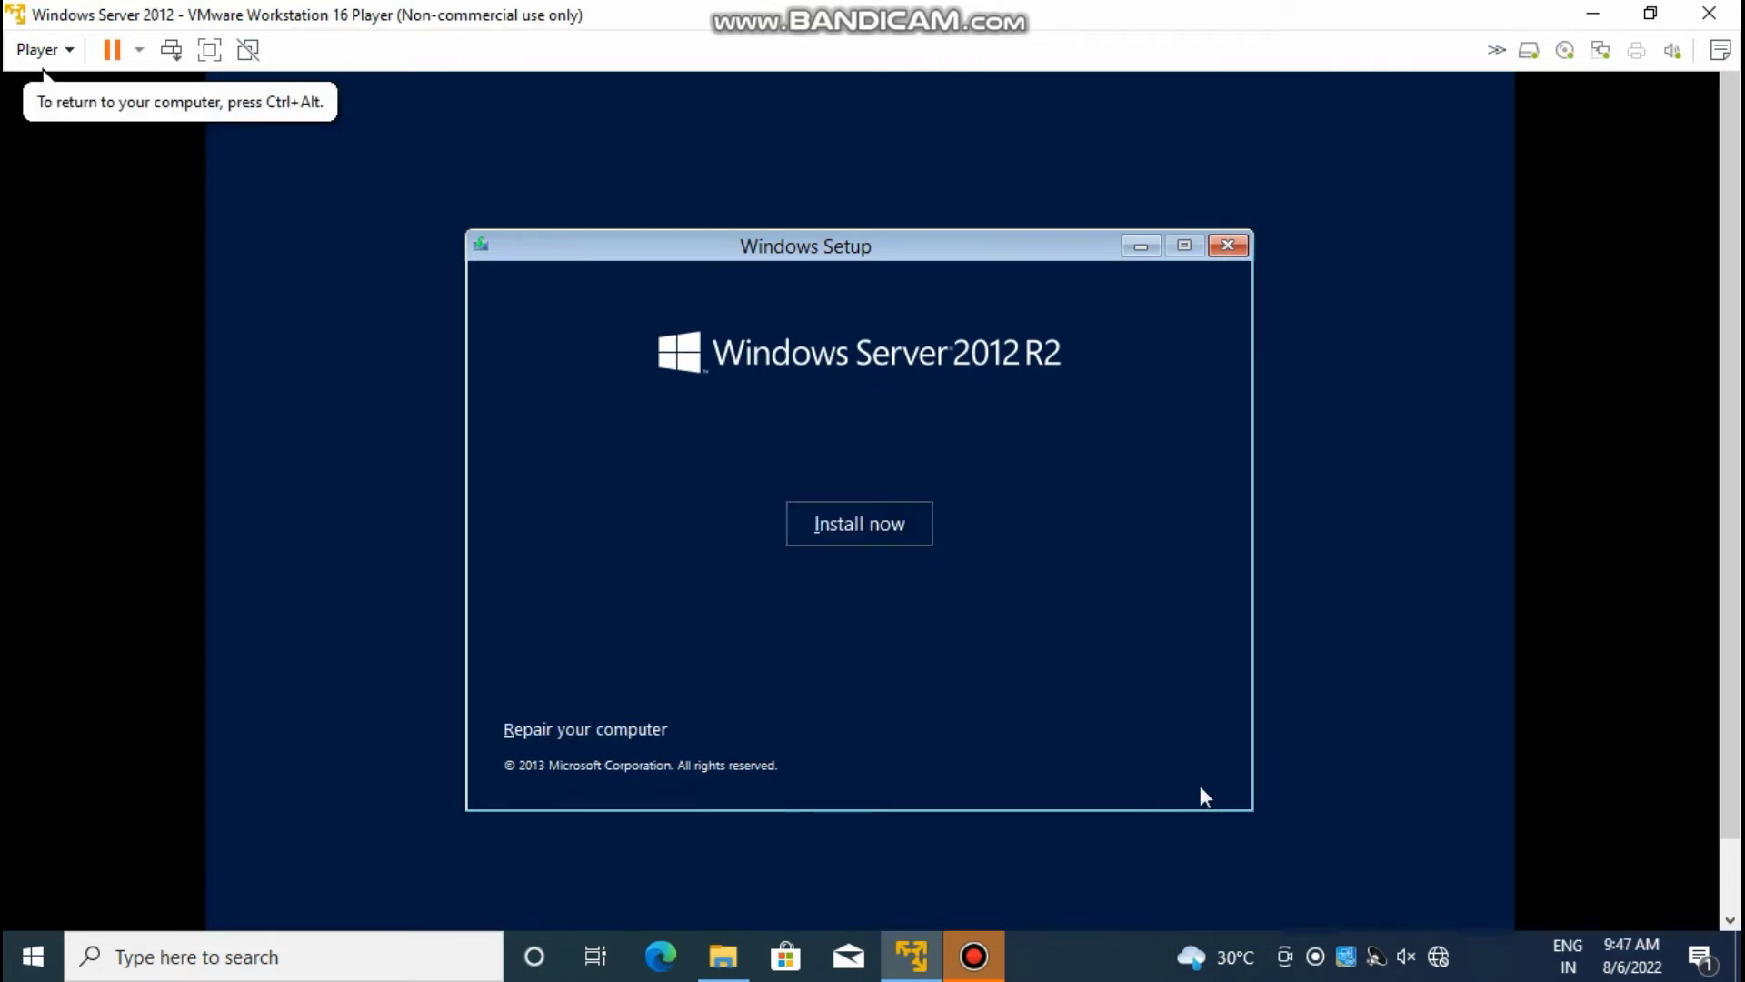
pyautogui.click(894, 543)
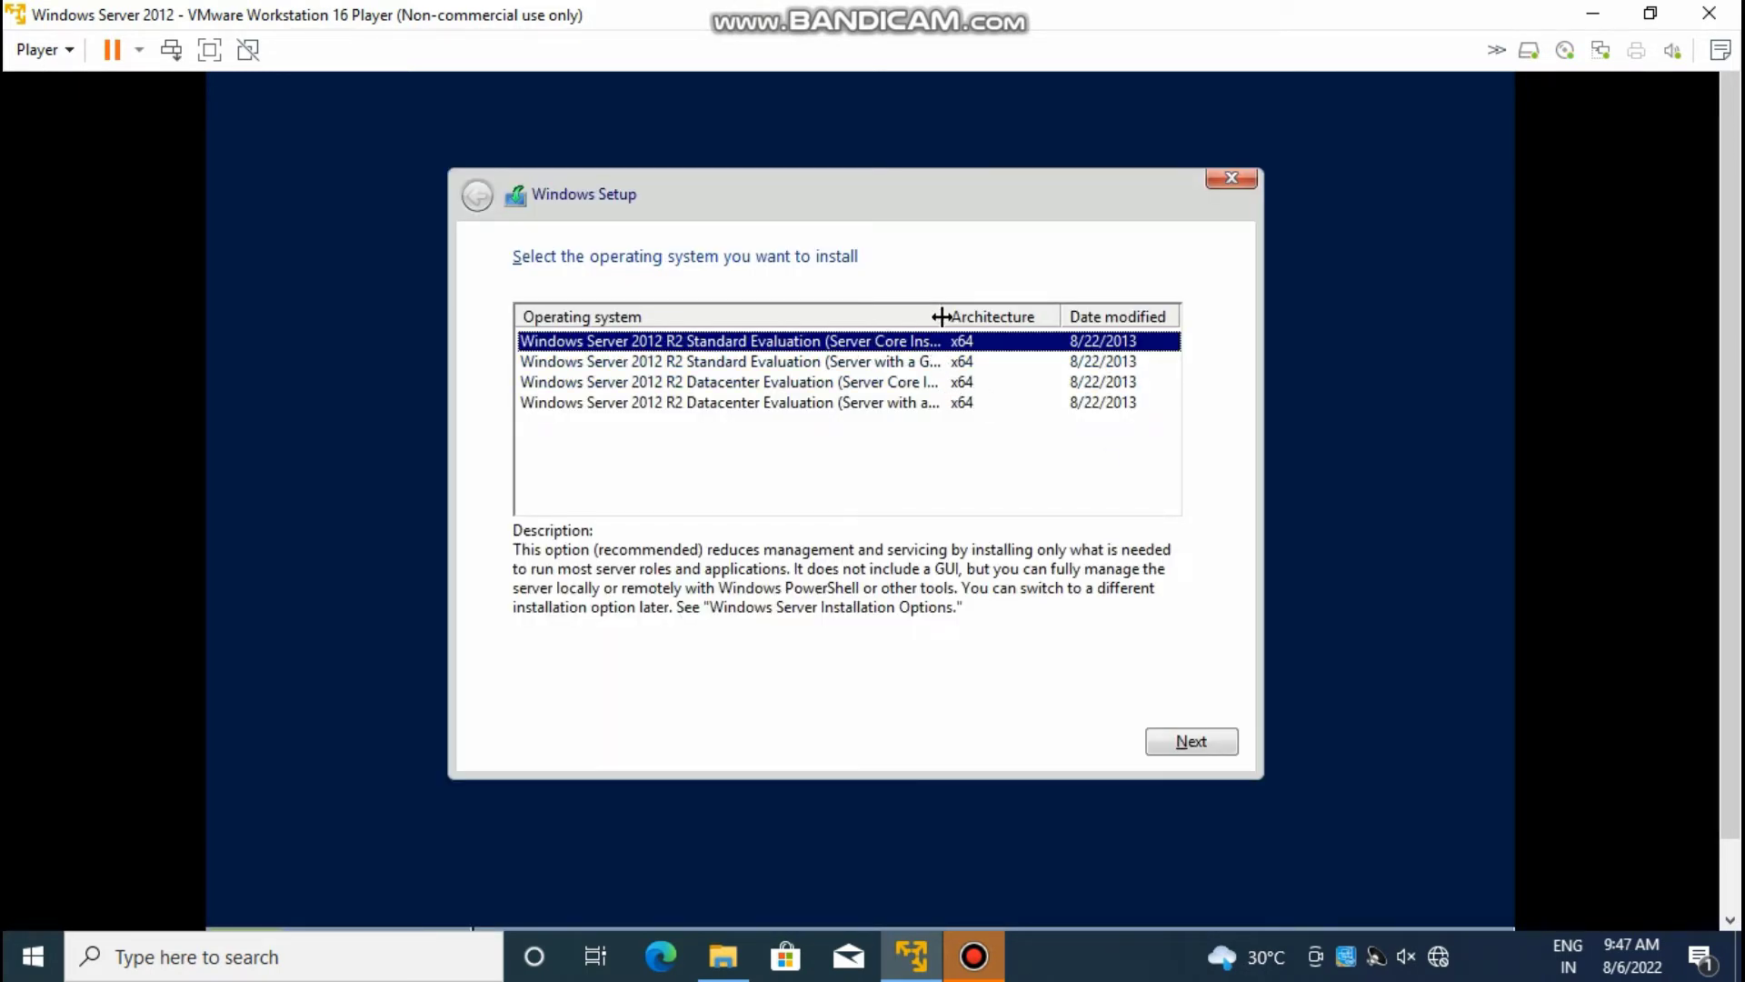
# Step: Pick Windows Server 2012 R2 Datacenter Evaluation (Server with a GUI) as the edition
pyautogui.moveTo(941, 316); pyautogui.dragTo(1024, 320)
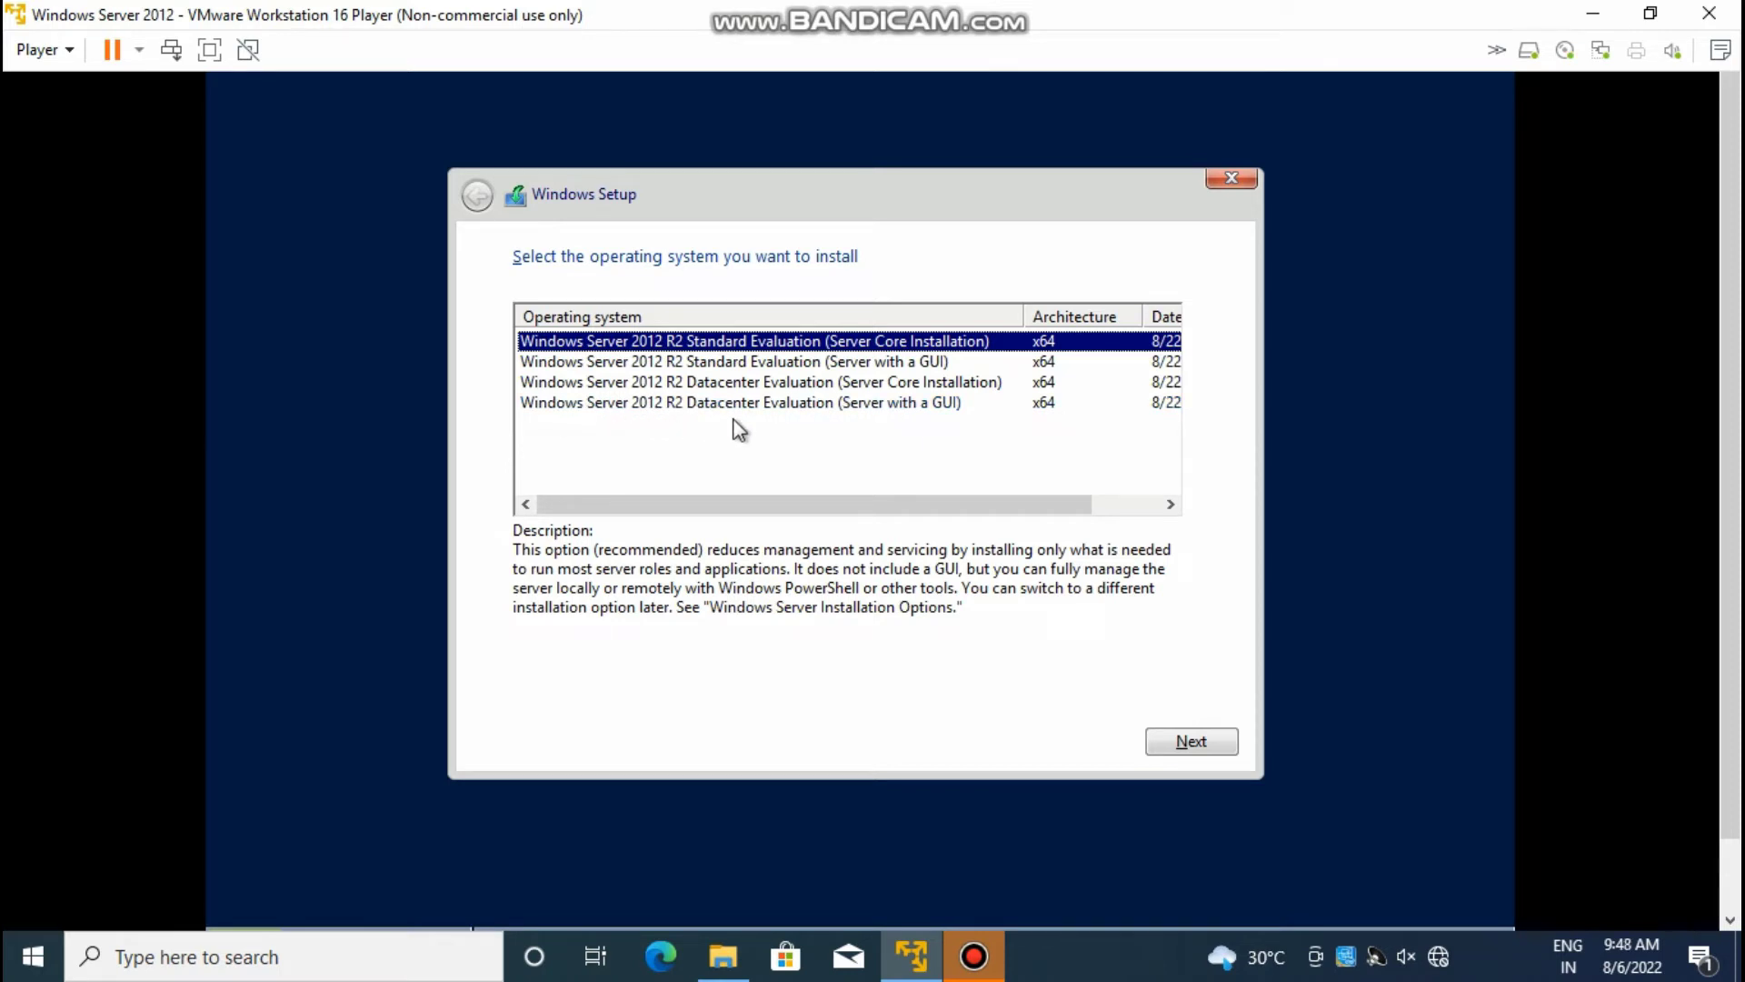
pyautogui.click(881, 411)
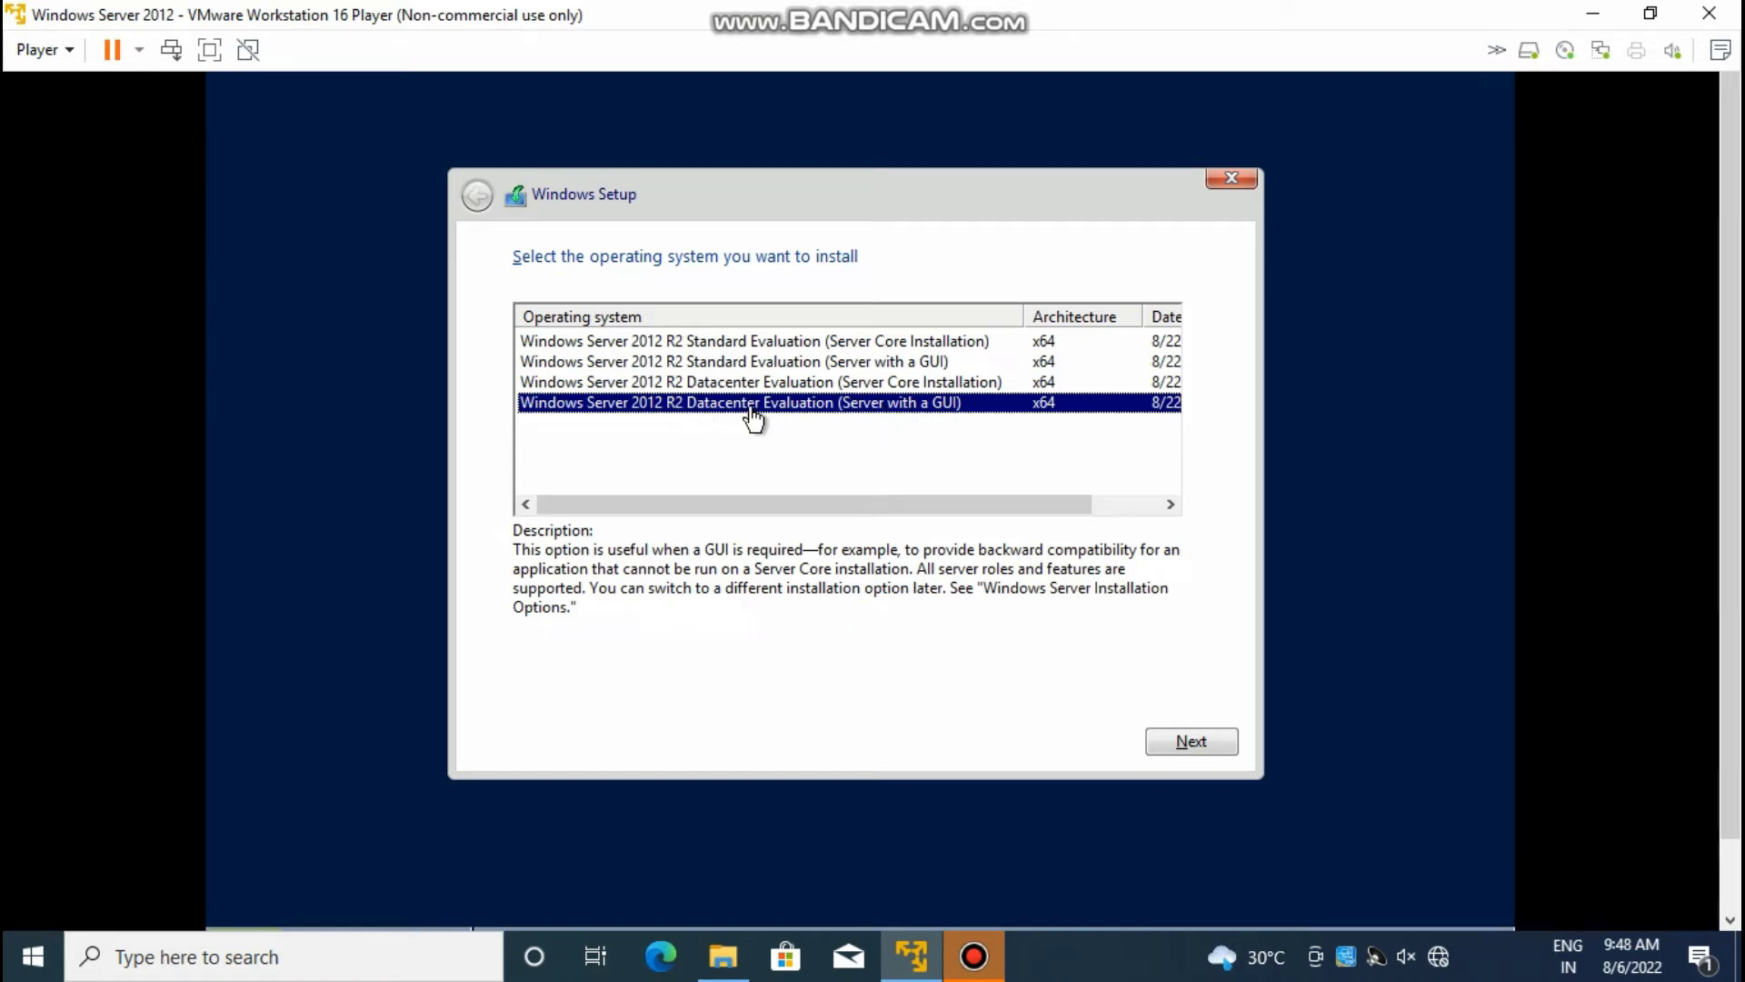
pyautogui.click(1174, 740)
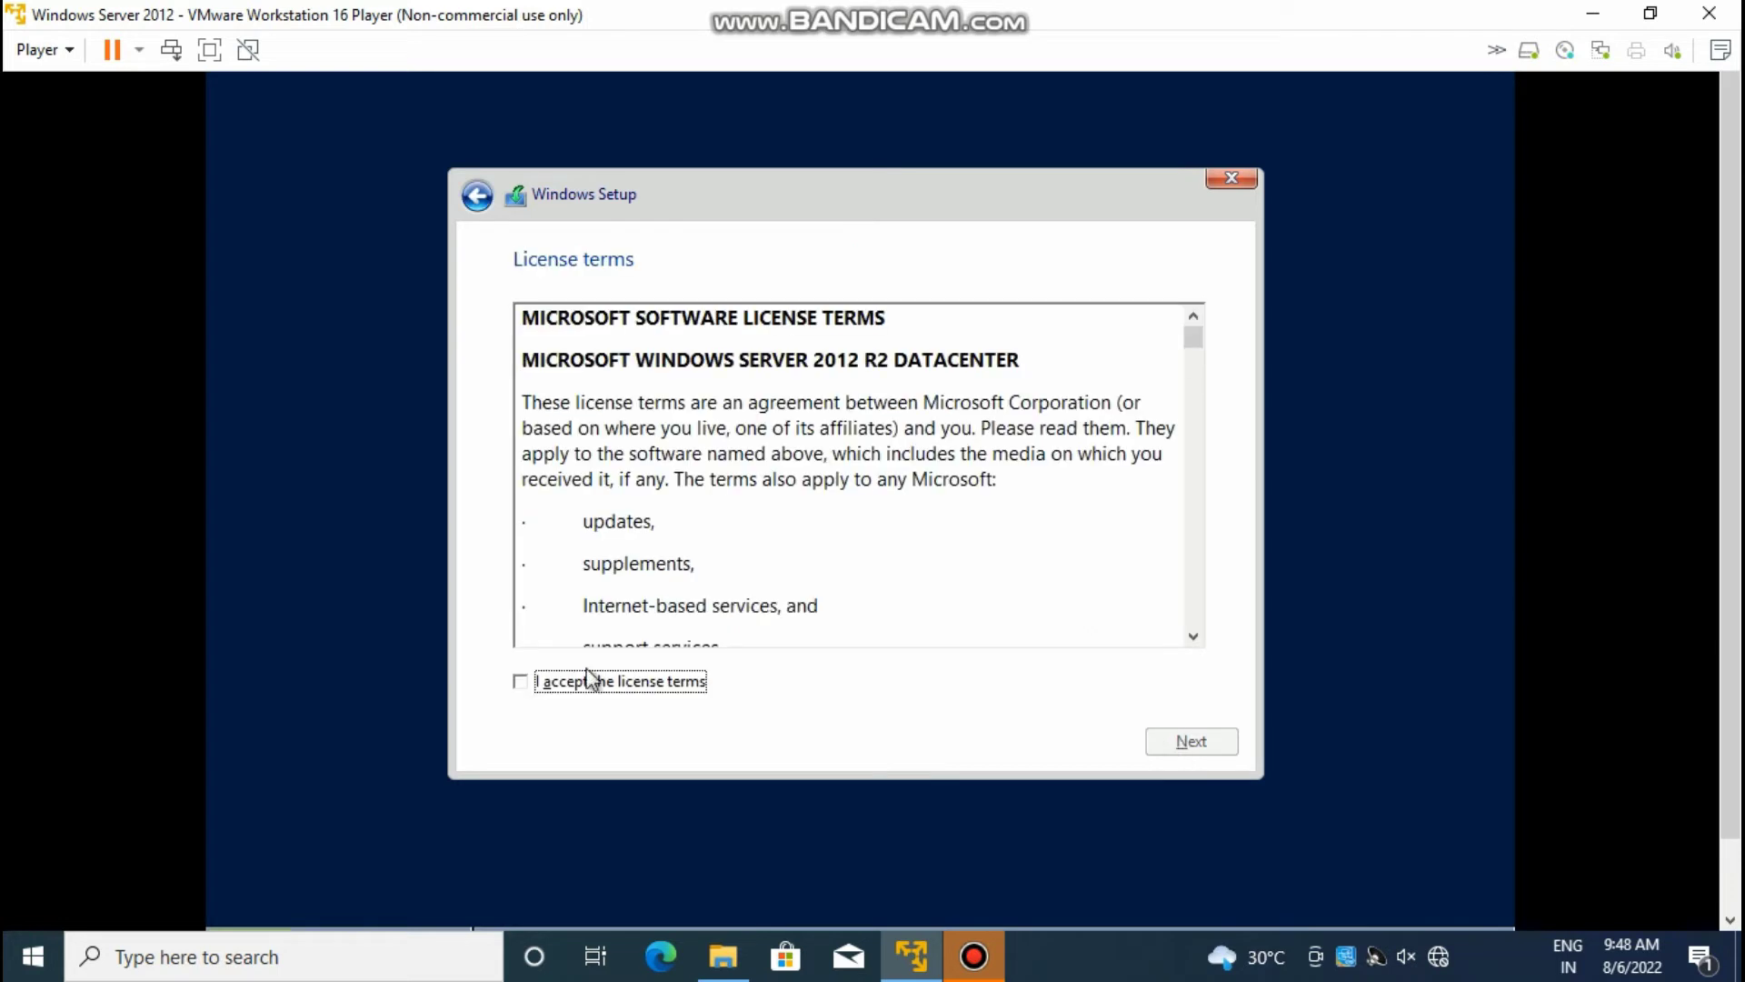
# Step: Accept the licence terms and choose a Custom installation
pyautogui.click(517, 683)
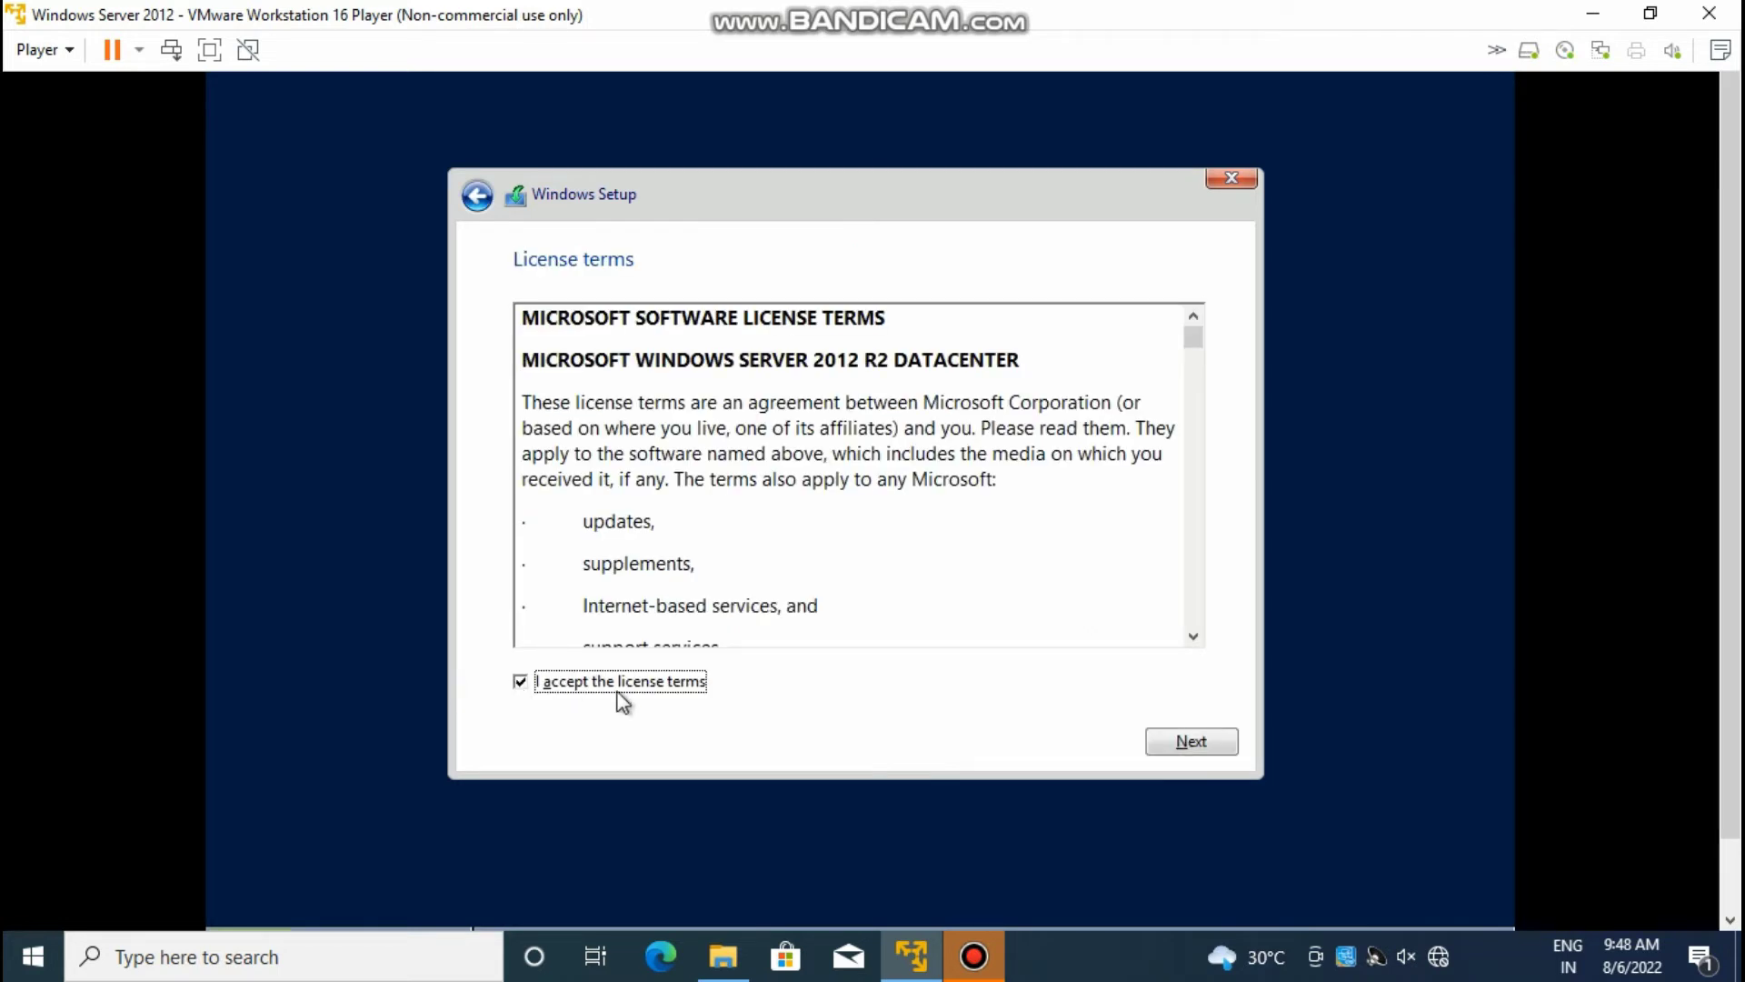
pyautogui.click(1163, 741)
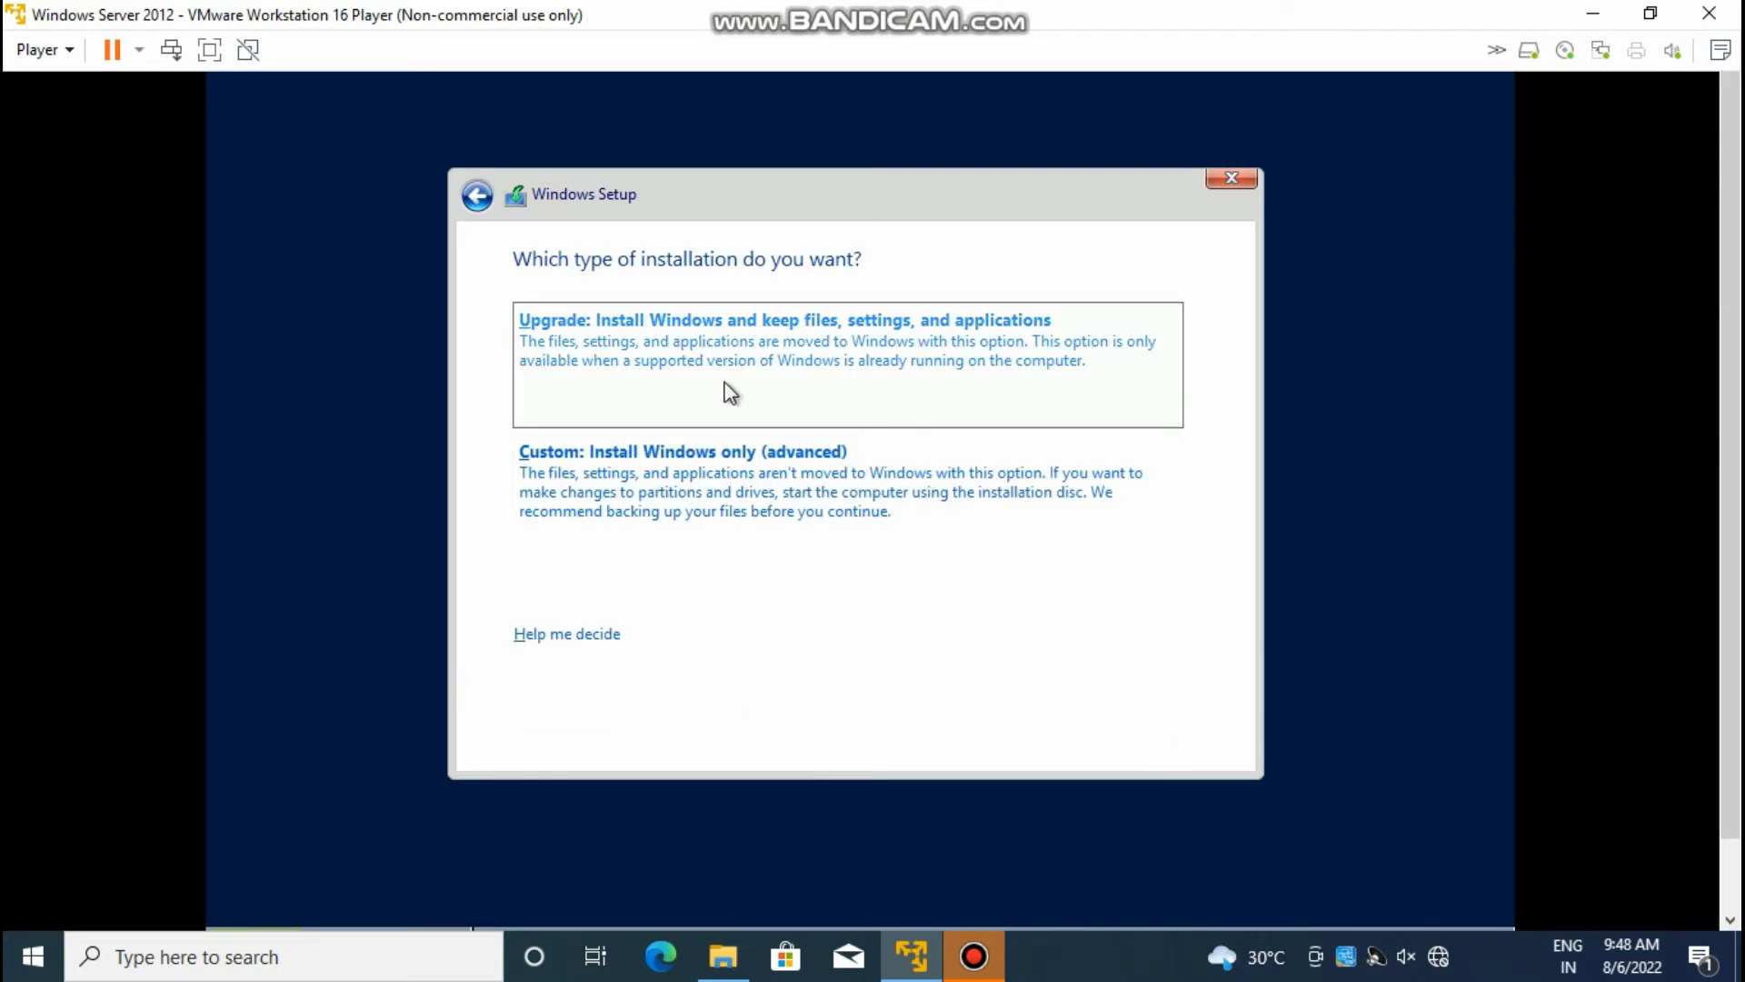
pyautogui.click(629, 467)
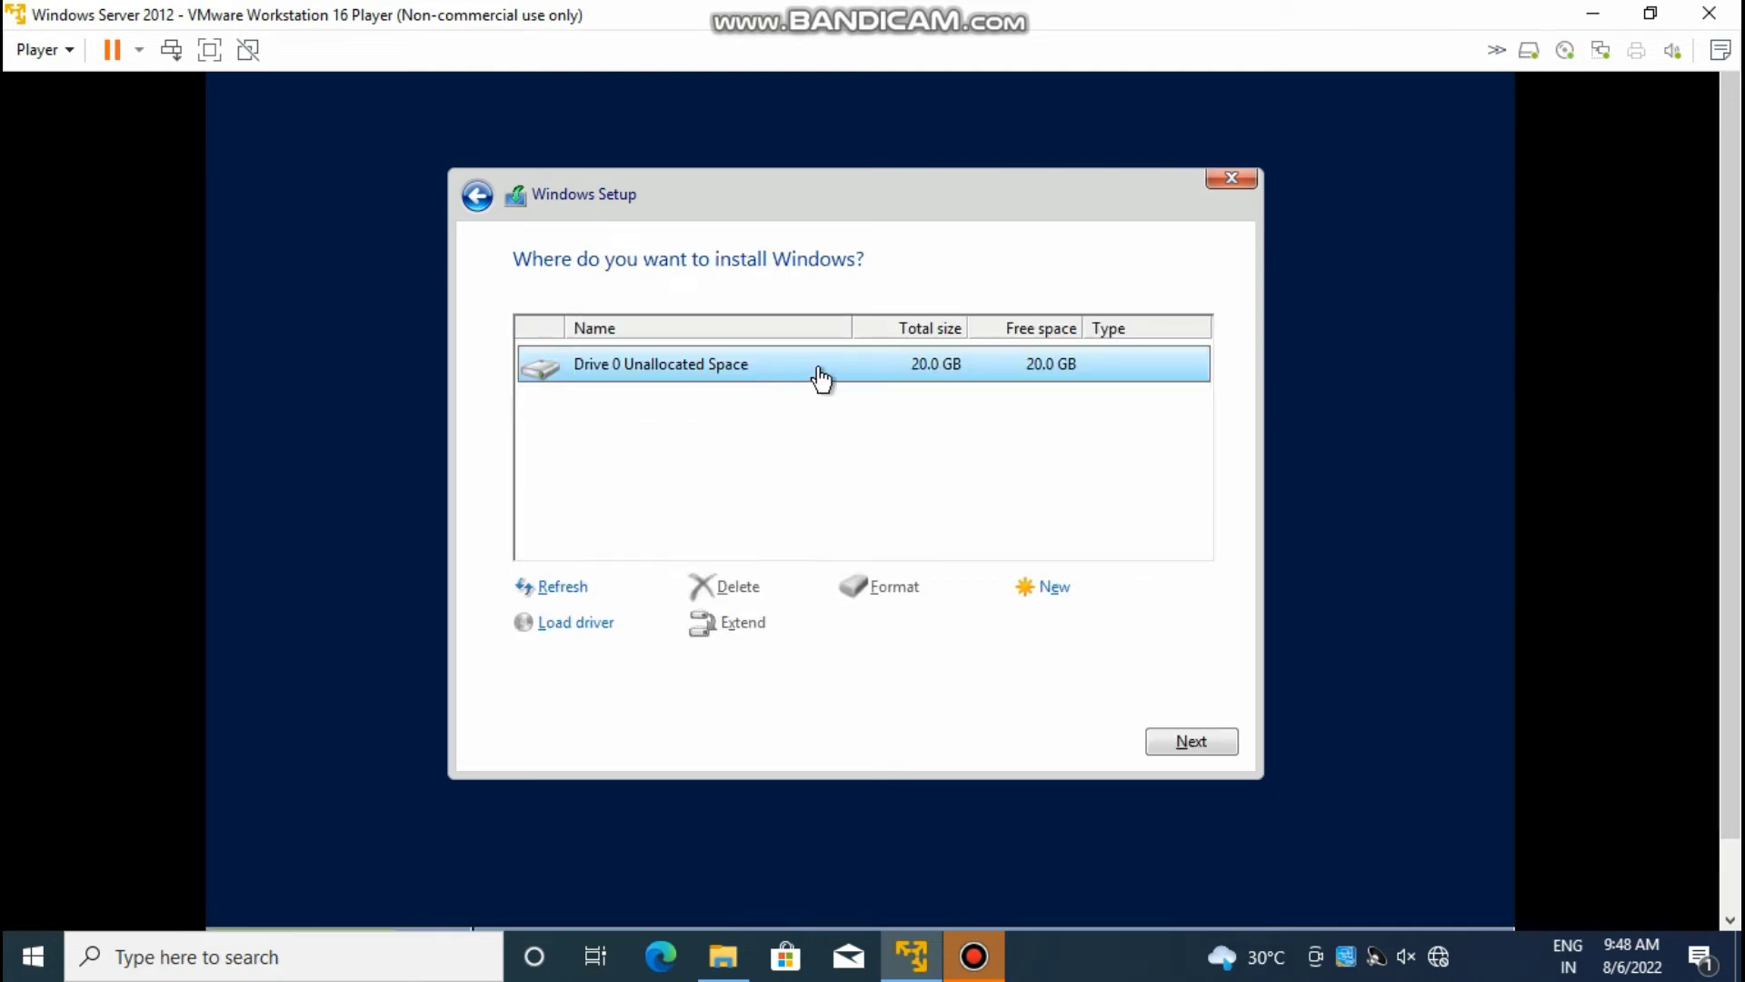
# Step: Create a 20480 MB partition on Drive 0 and install Windows onto Partition 2
pyautogui.click(1053, 591)
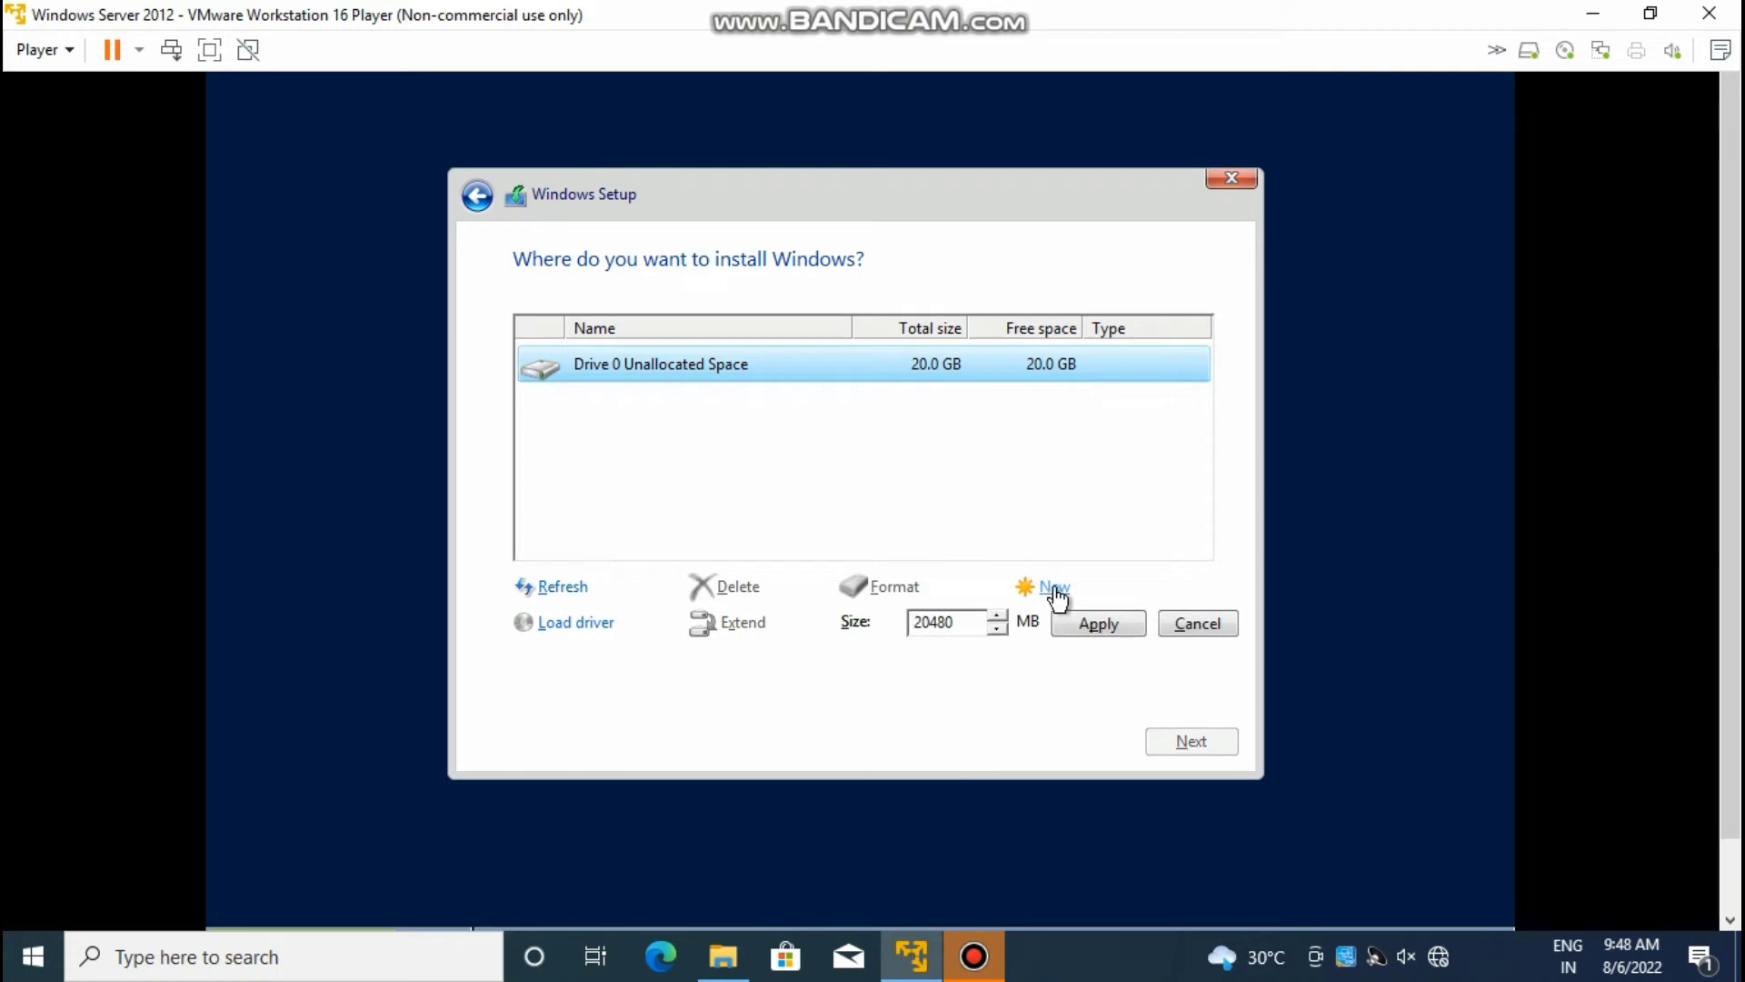
pyautogui.click(1087, 626)
pyautogui.click(1061, 627)
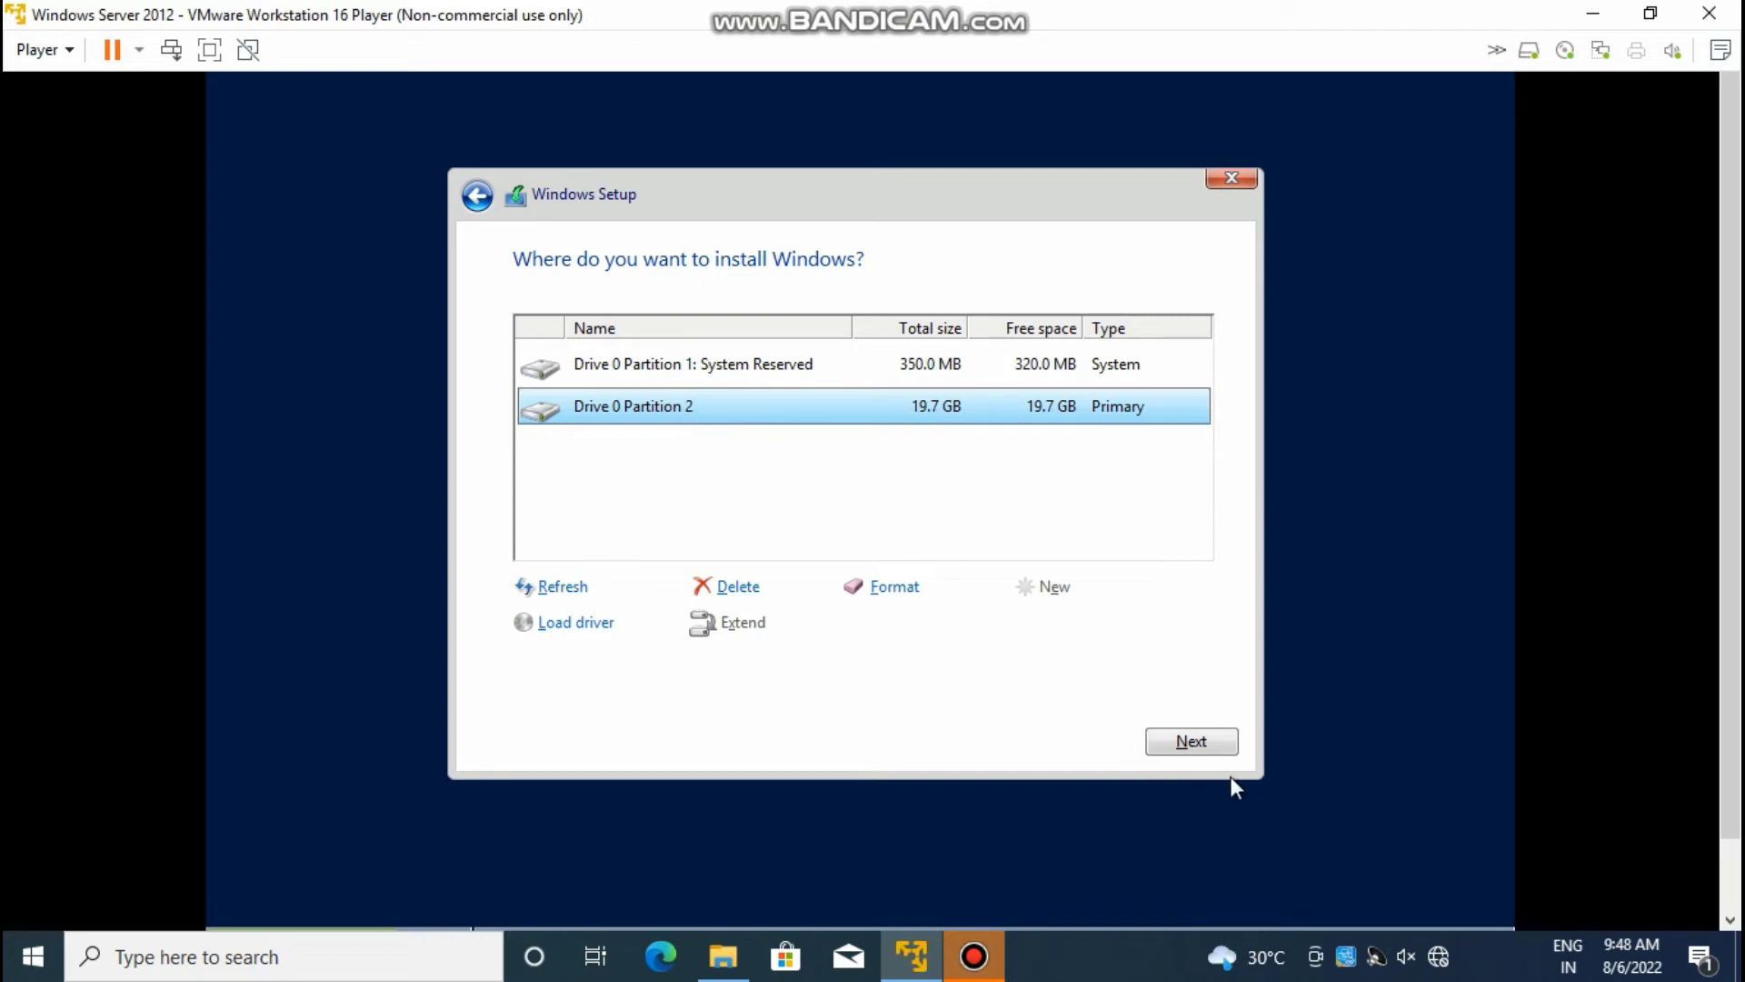
pyautogui.click(1191, 741)
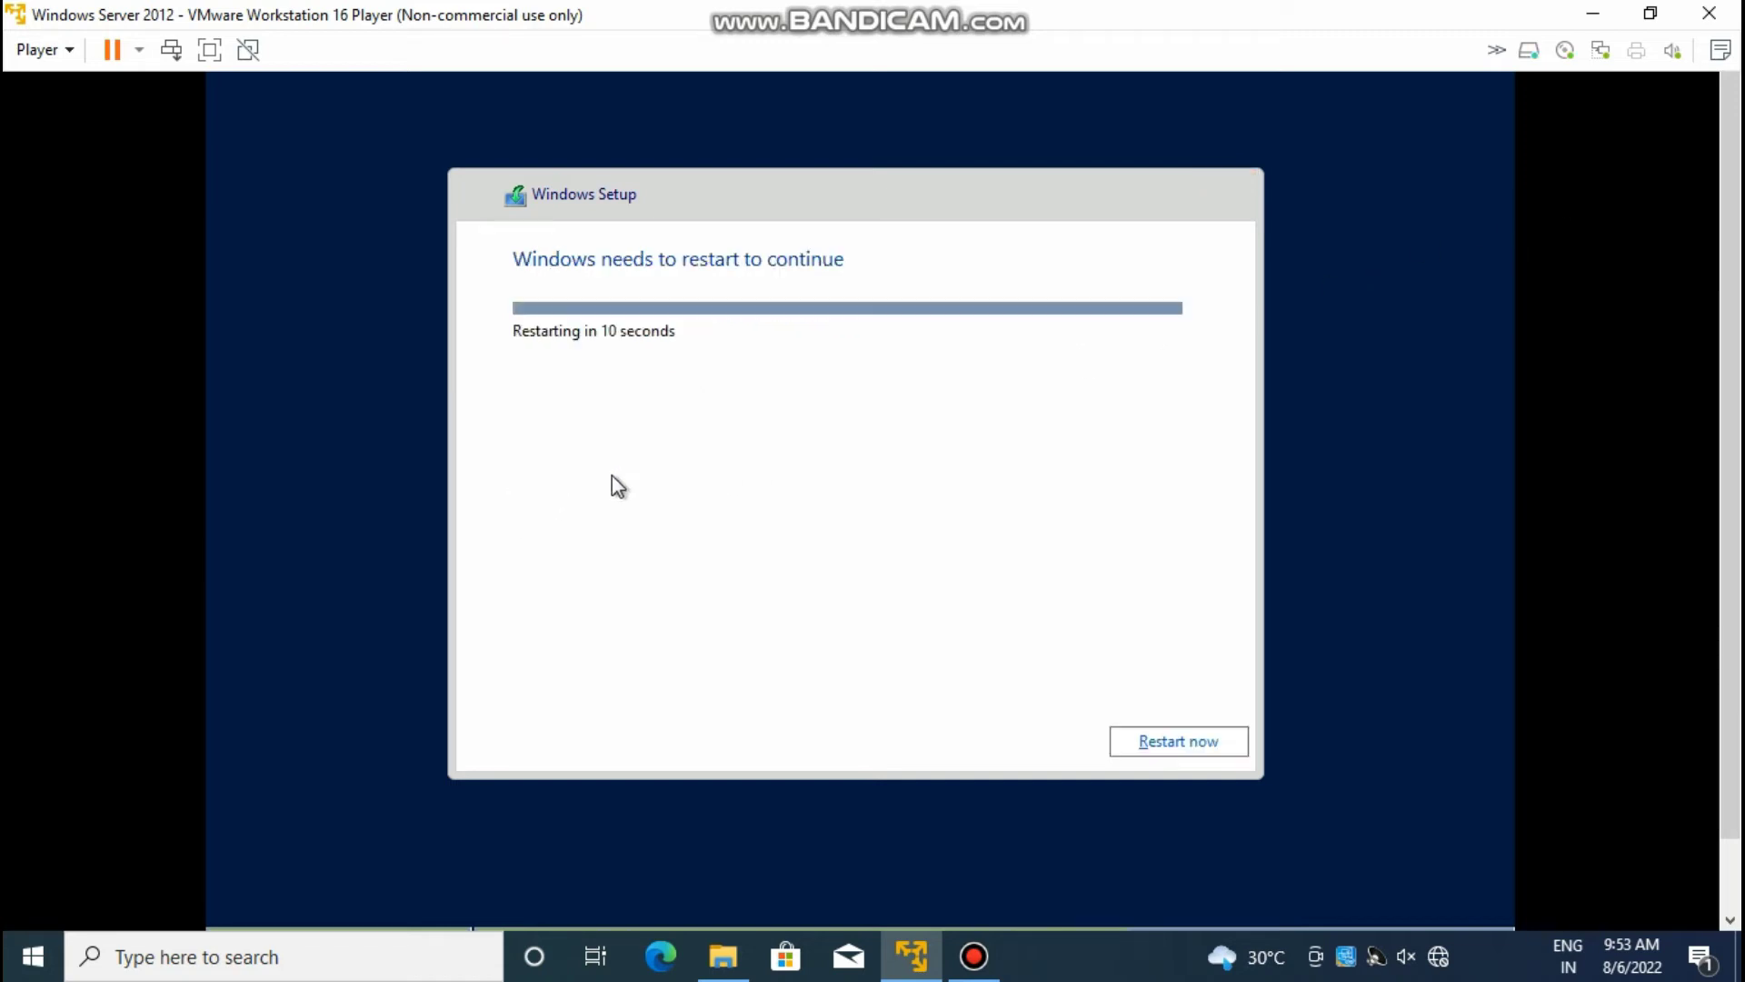
# Step: Restart the virtual machine immediately once installation completes
pyautogui.click(1156, 743)
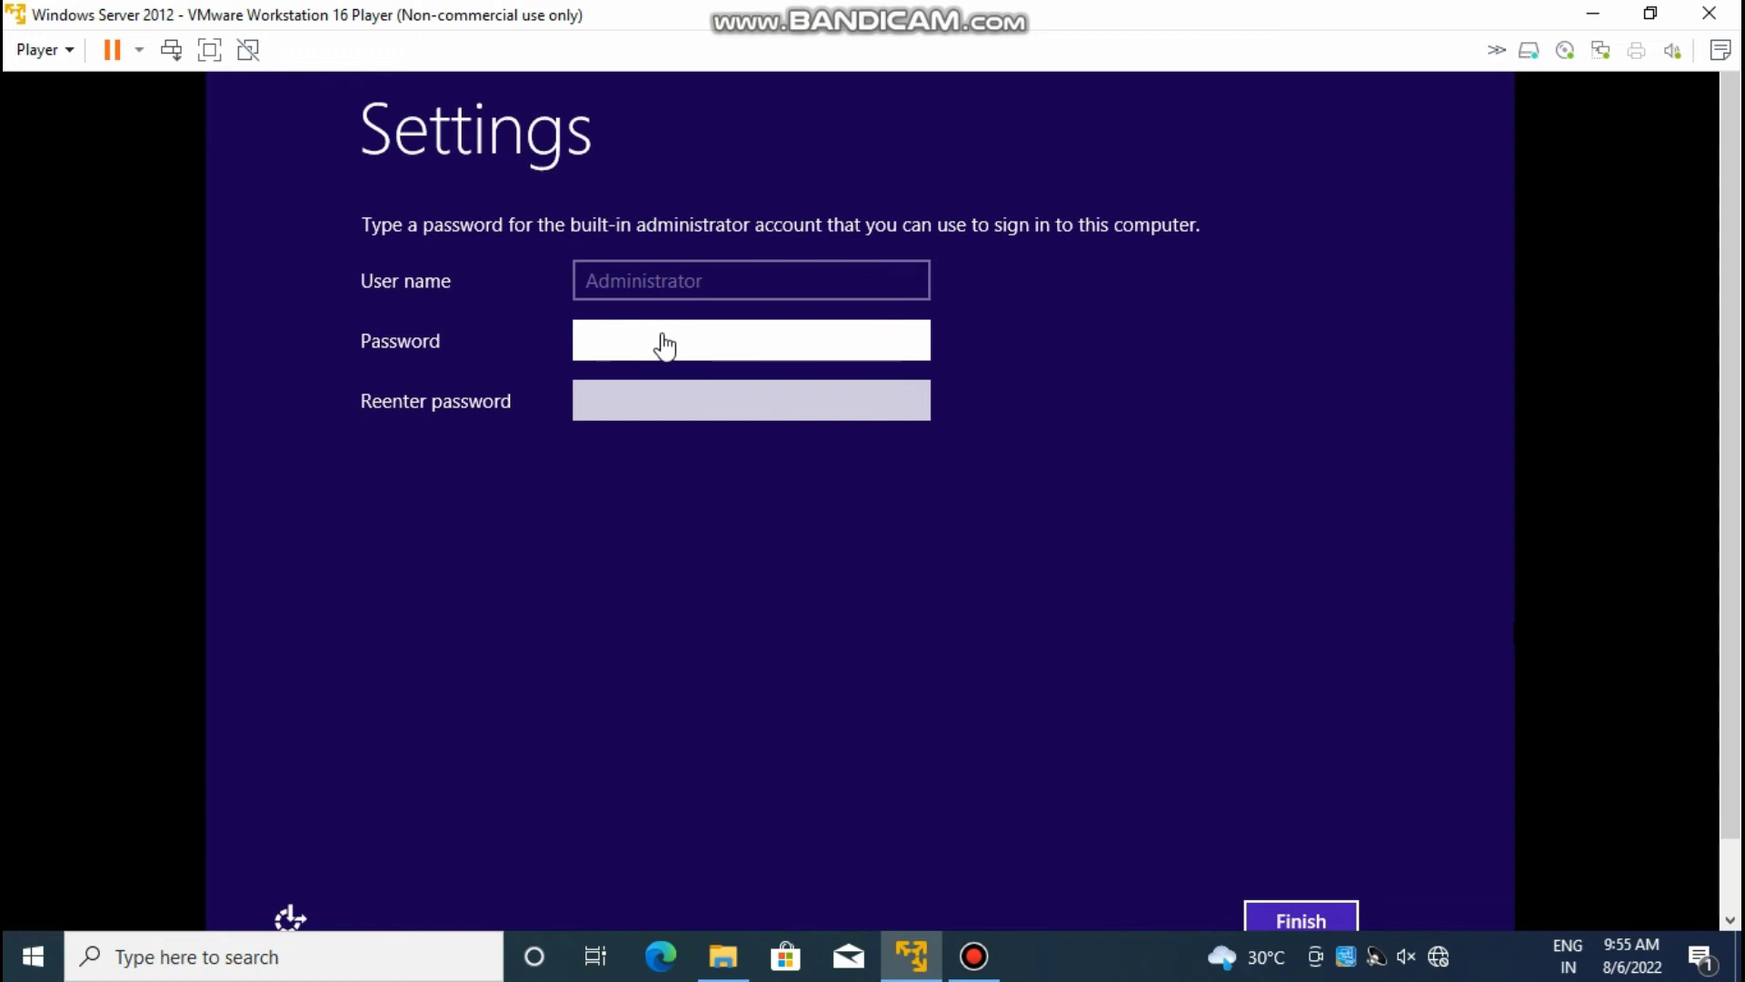
# Step: Set the Administrator password, entering a stronger one after the complexity rejection, and finish setup
pyautogui.write('P@ssw')
pyautogui.click(647, 393)
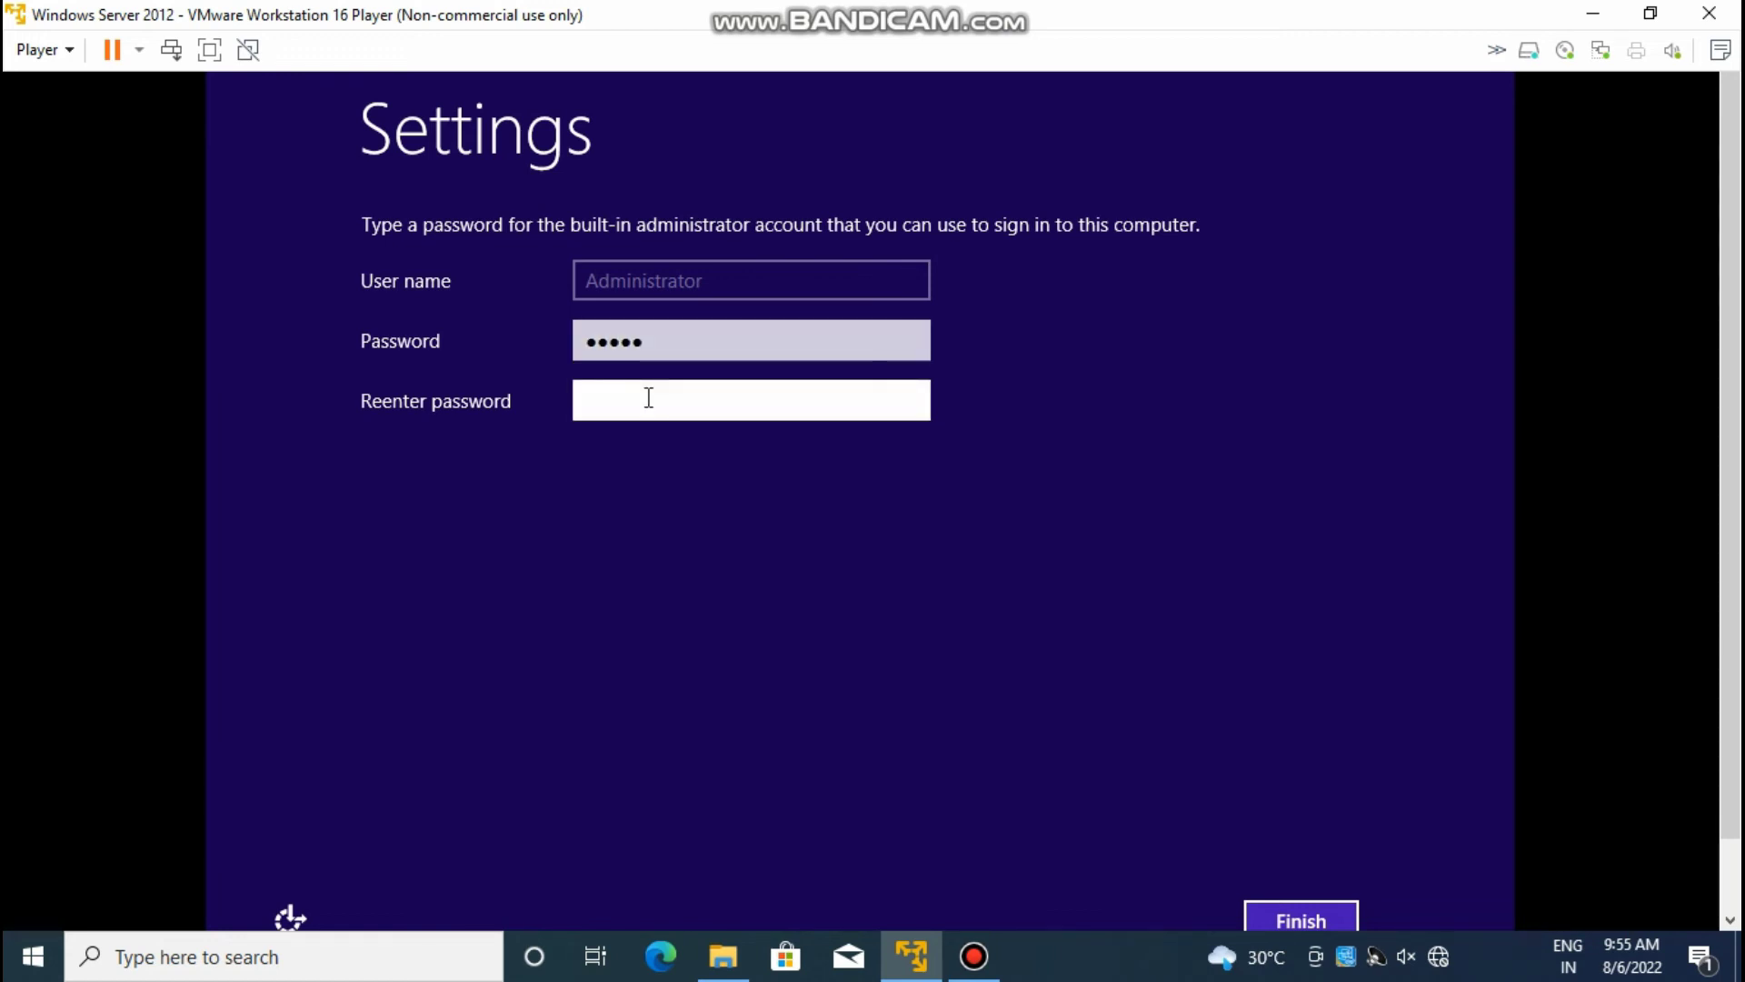
pyautogui.write('P@ssw')
pyautogui.click(1360, 921)
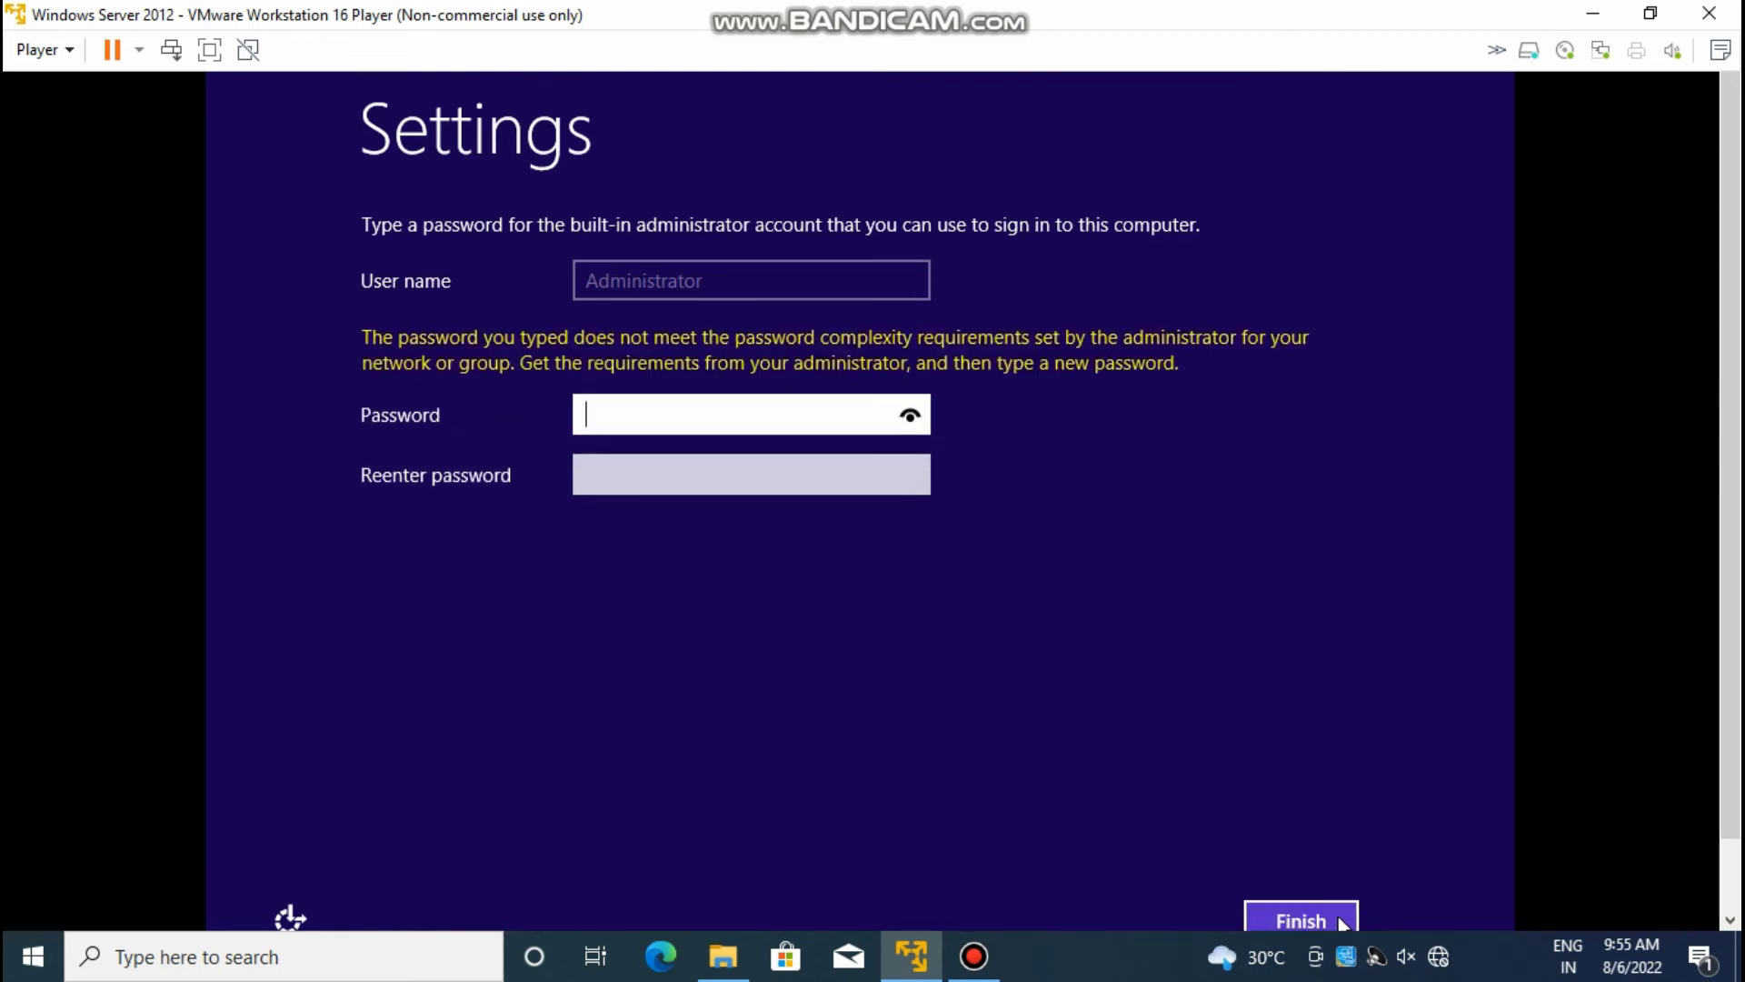
pyautogui.click(625, 400)
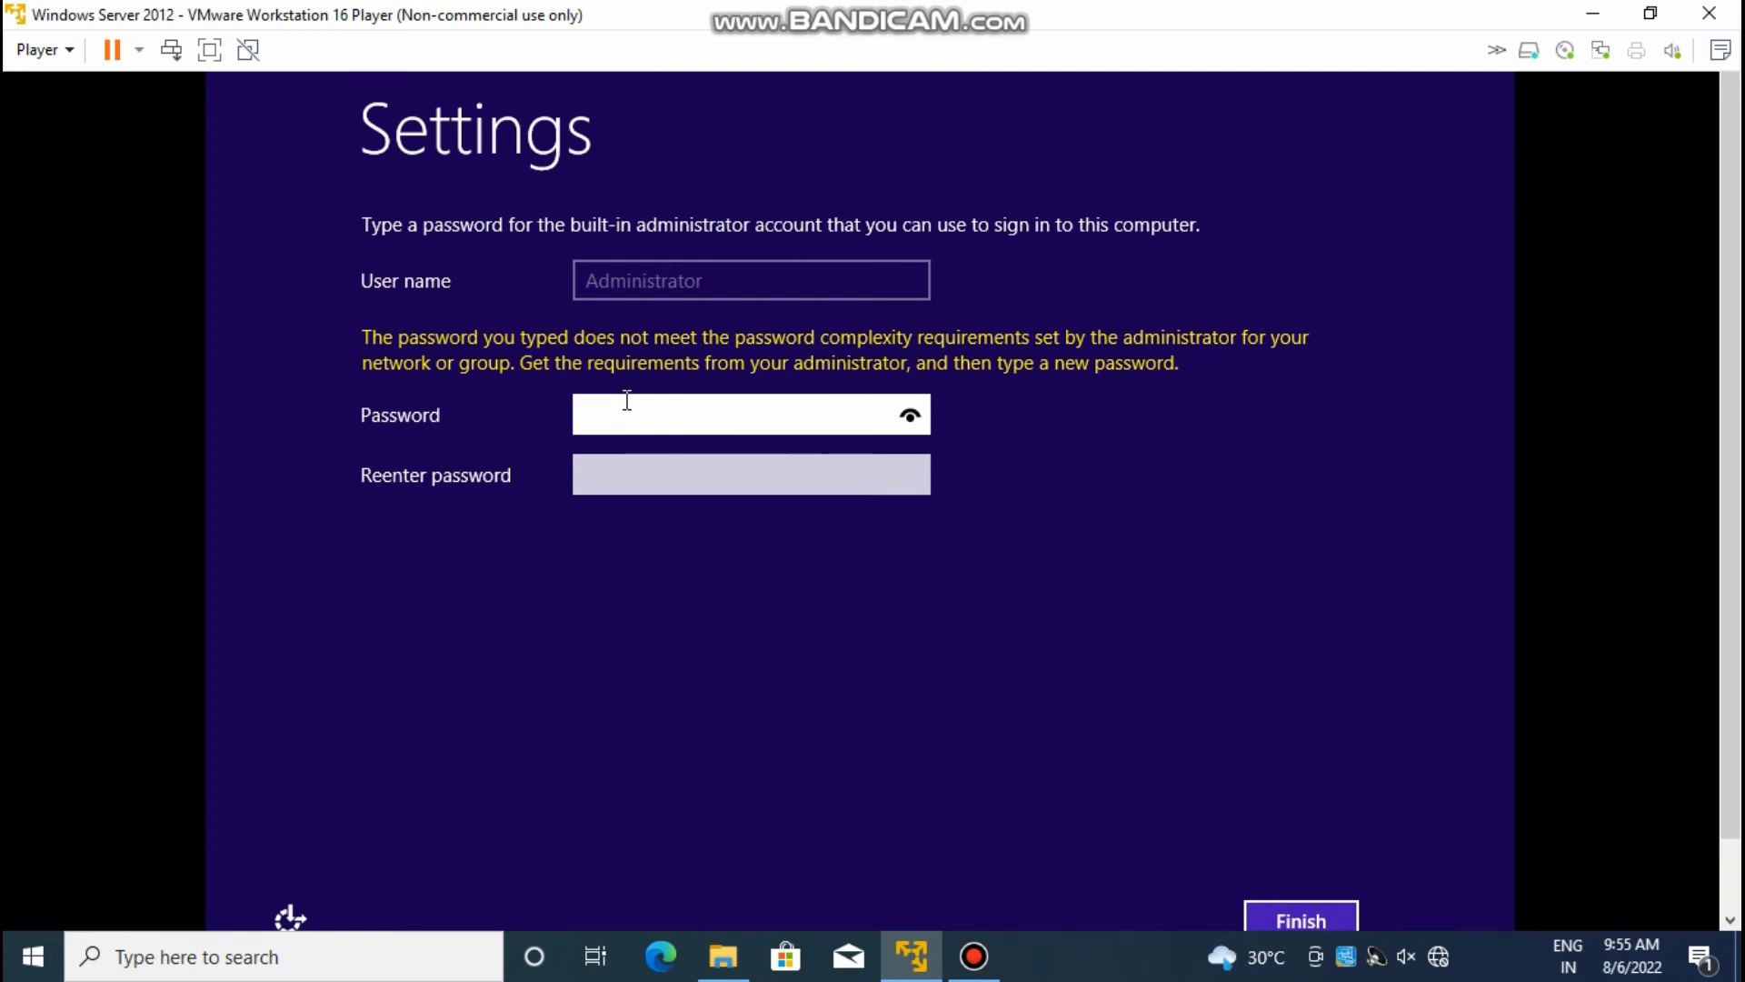
pyautogui.write('Password@123')
pyautogui.click(636, 474)
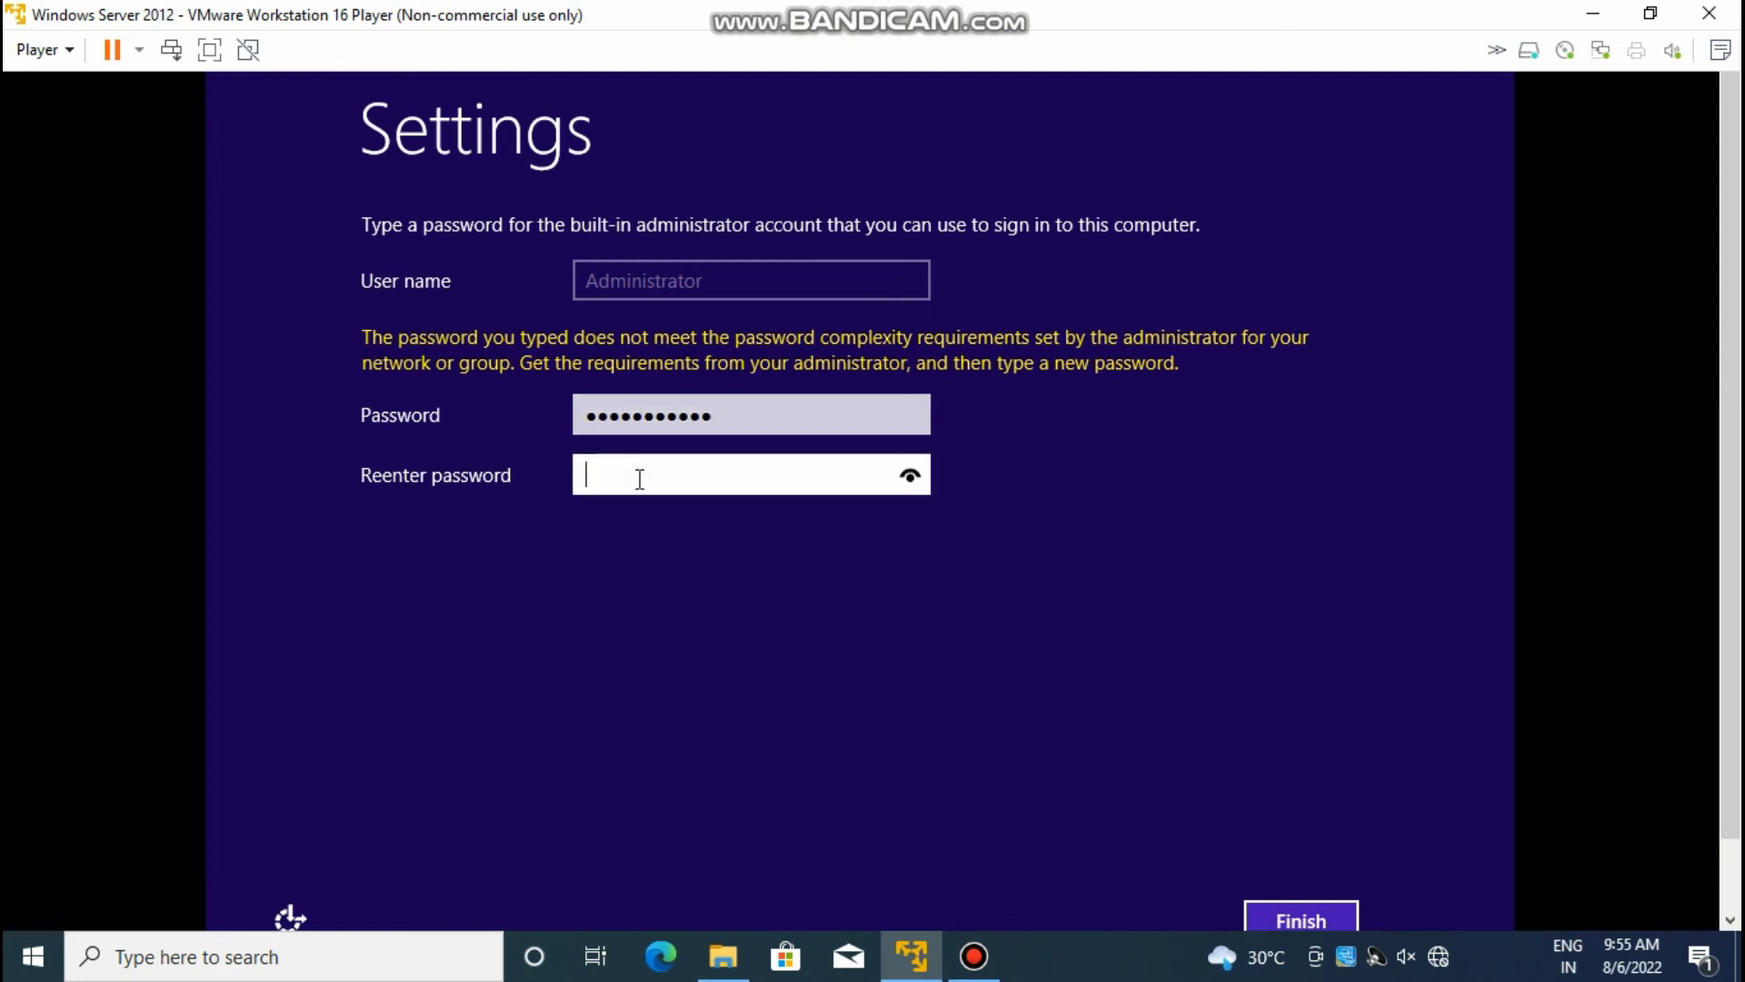
pyautogui.write('Password@123')
pyautogui.click(1300, 918)
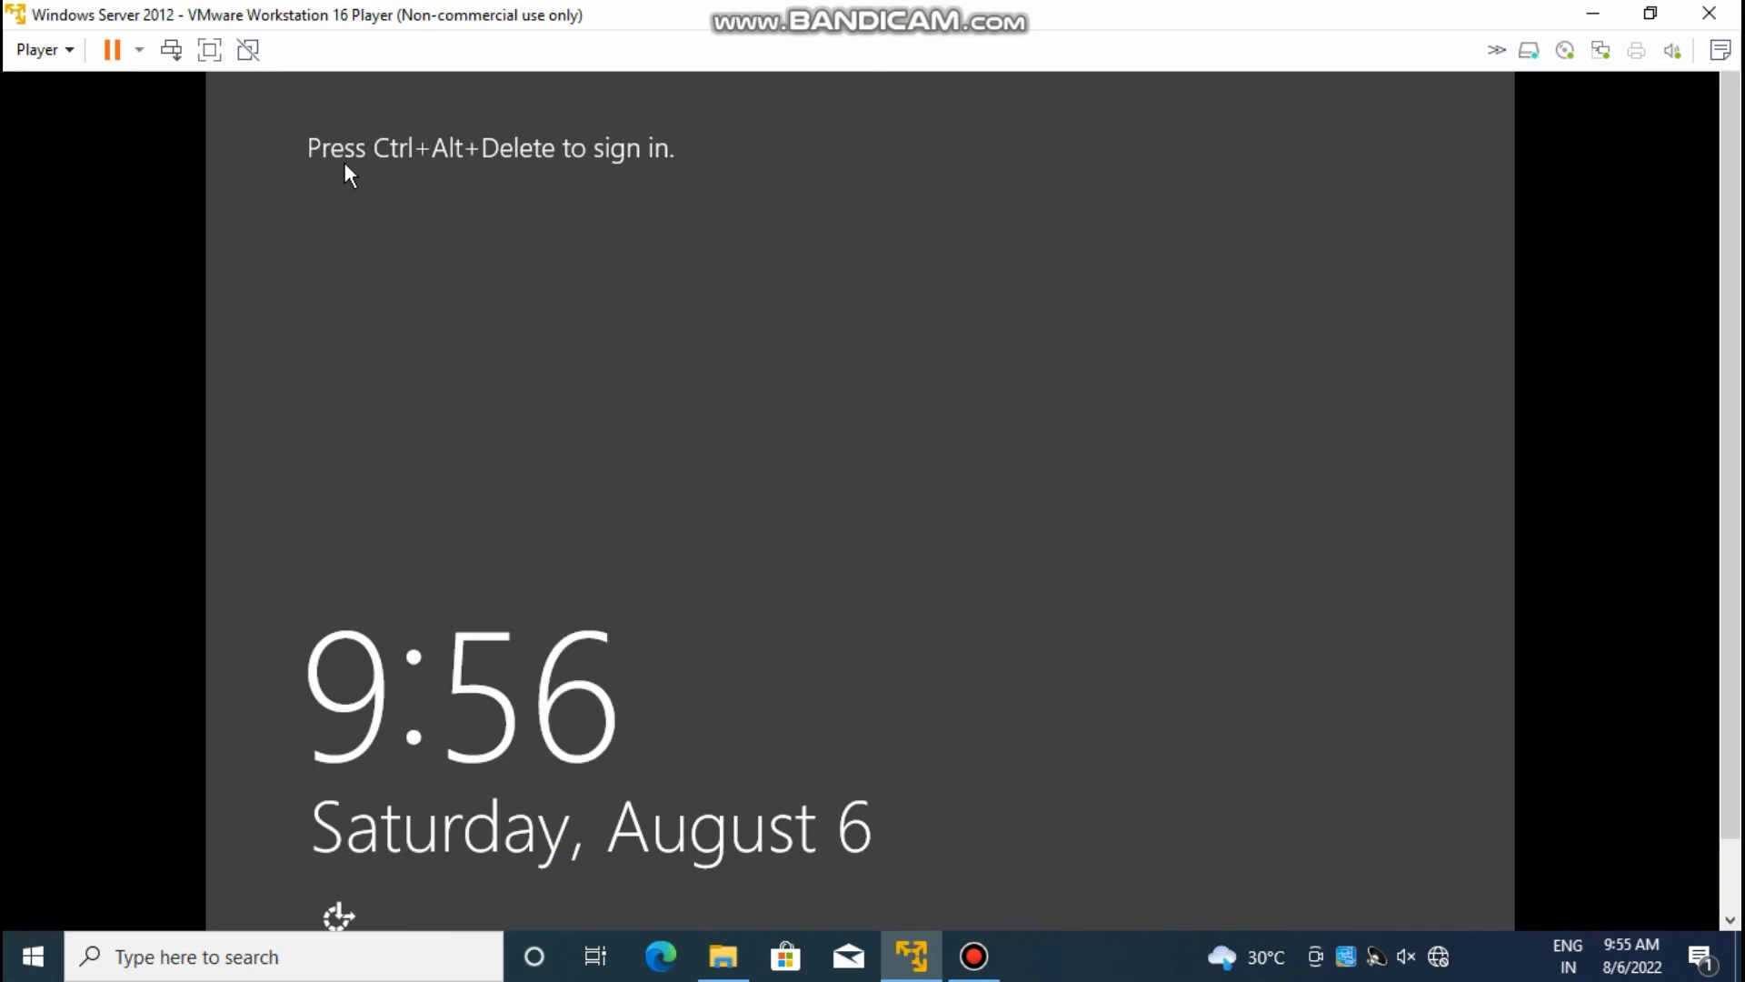
# Step: Send Ctrl+Alt+Delete and sign in as Administrator with the account password
pyautogui.press('ctrl+alt+Insert')
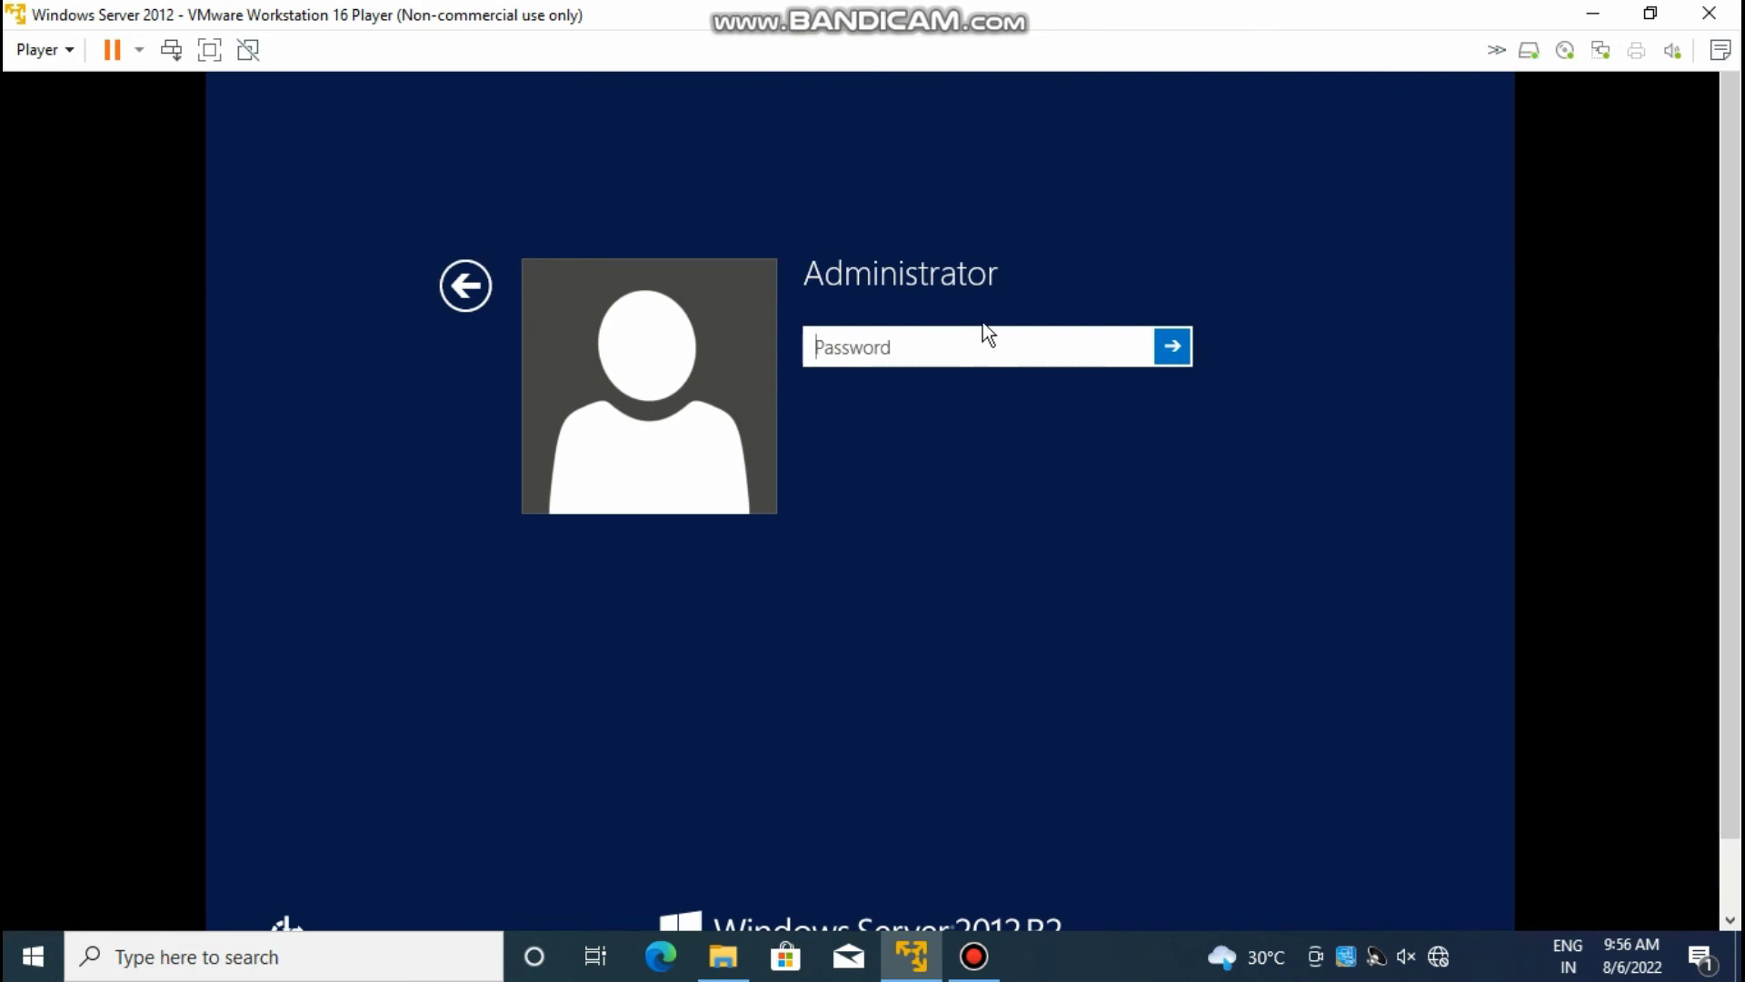
pyautogui.write('••••••••••')
pyautogui.press('Return')
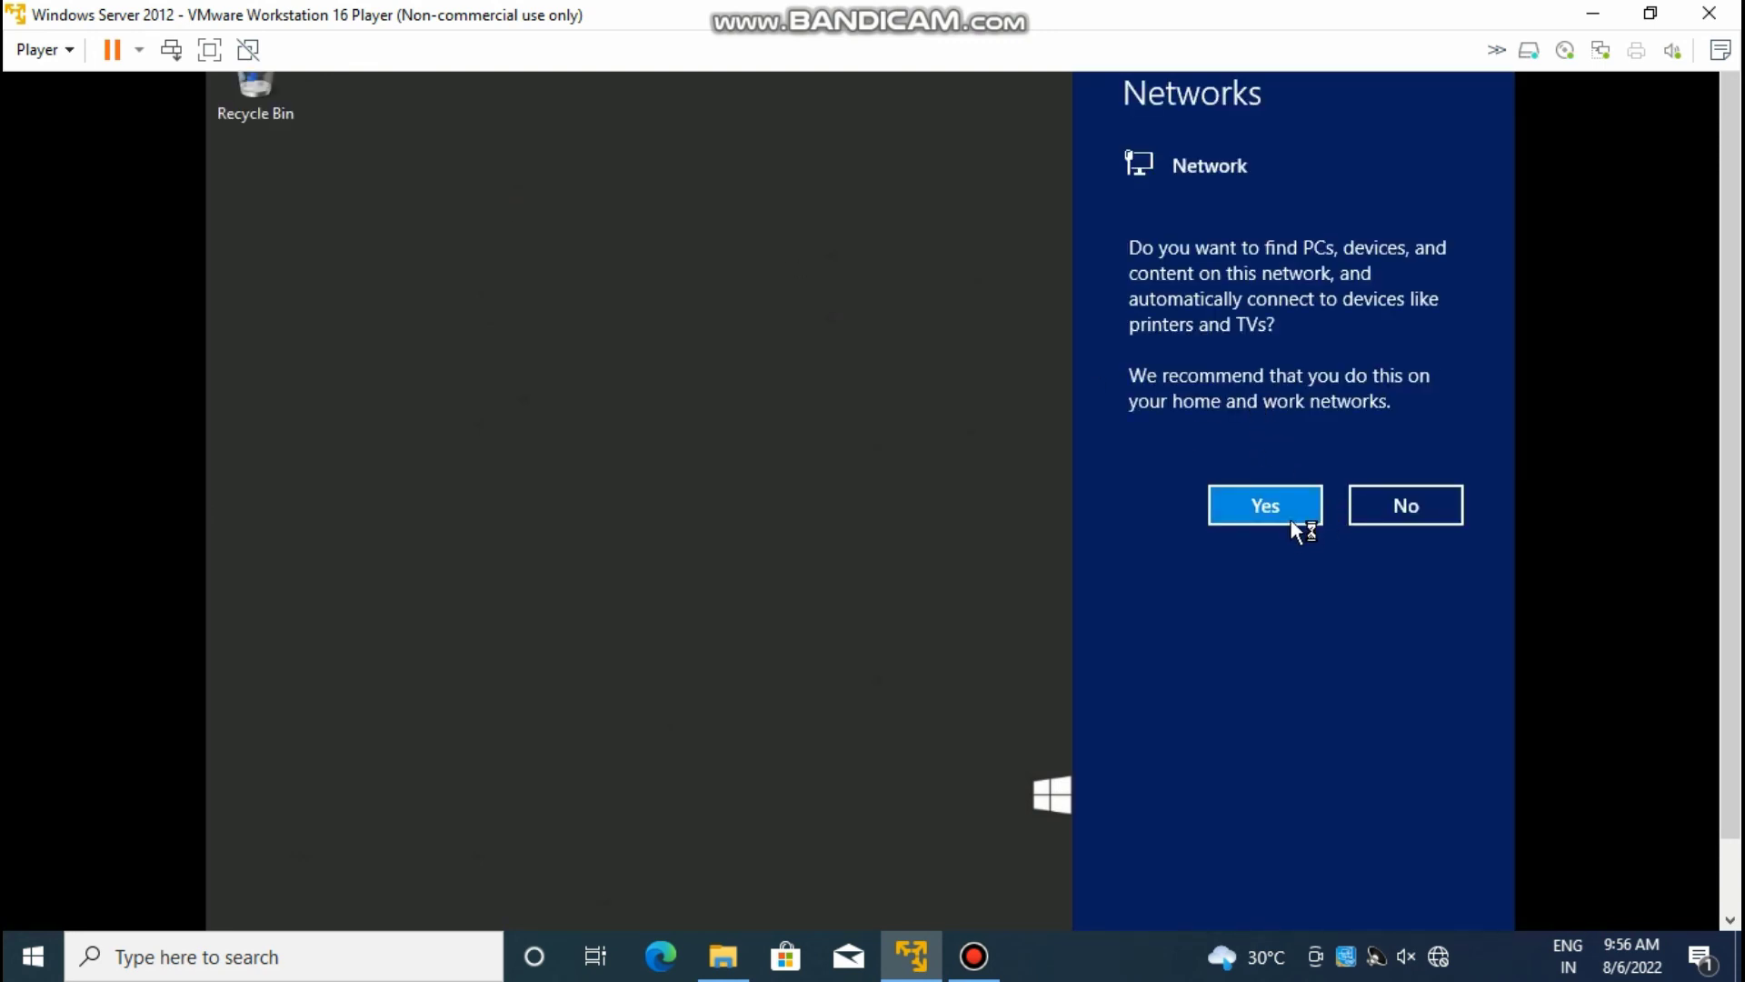
# Step: Decline network discovery, let Server Manager load, and return the VM from full screen to a window
pyautogui.click(1388, 514)
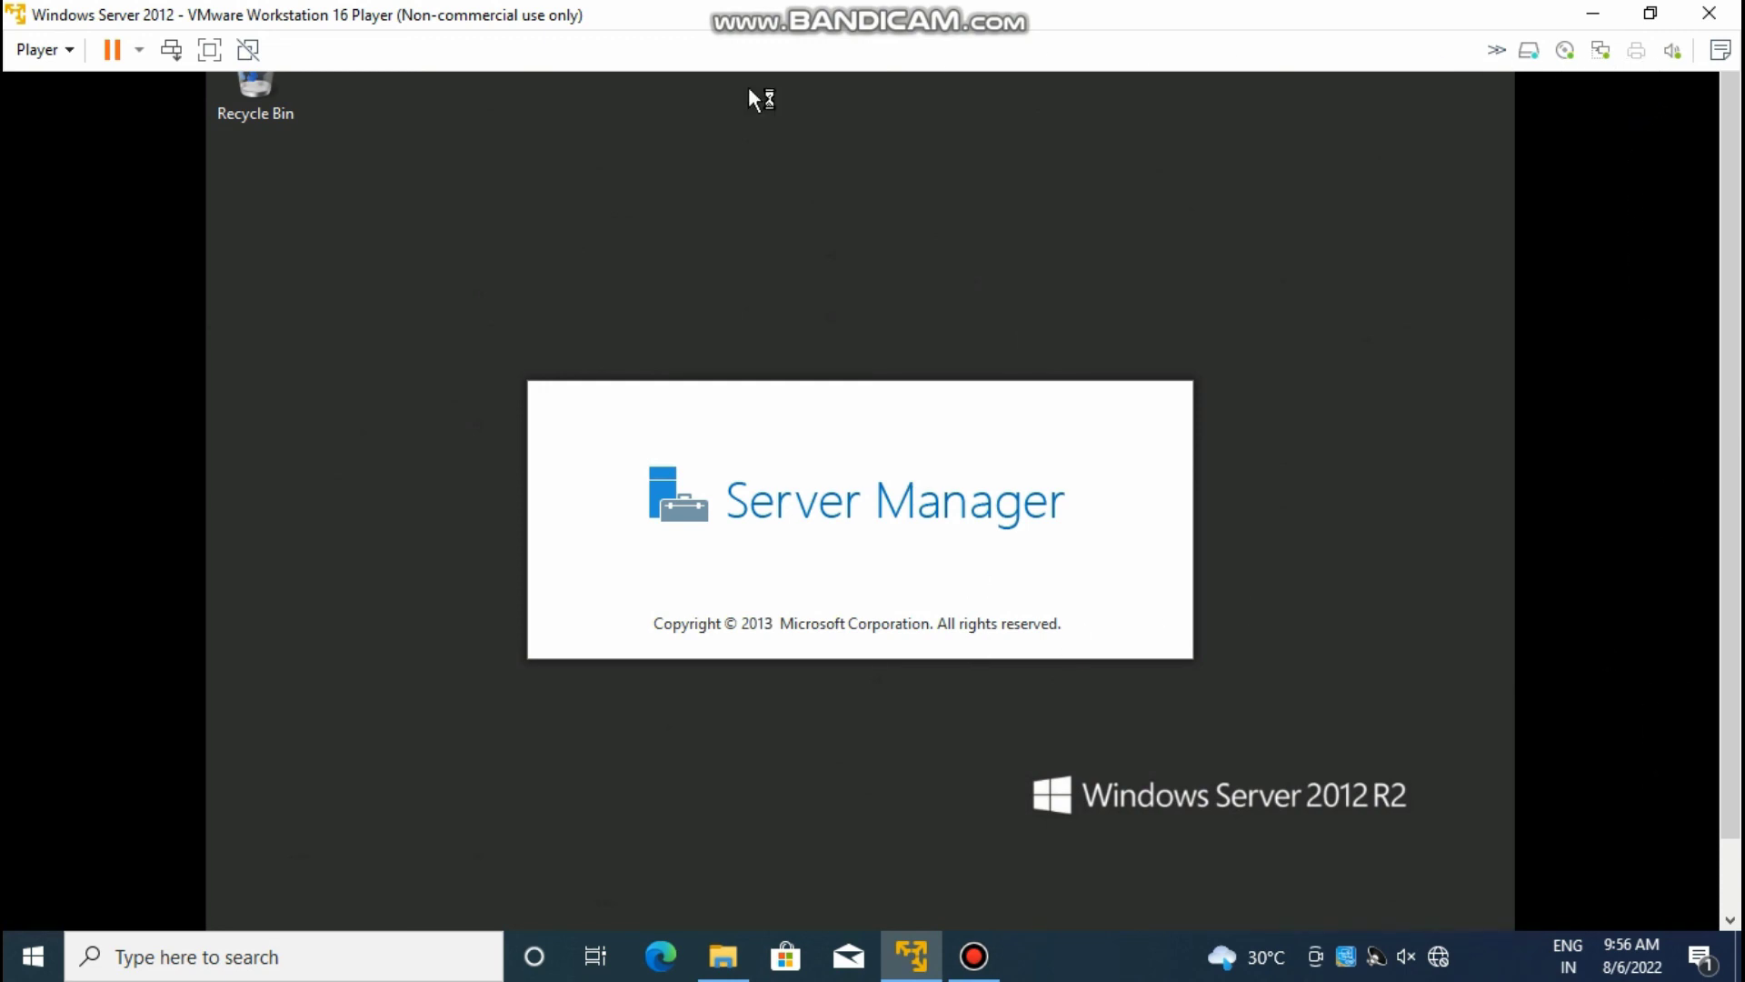
pyautogui.click(208, 56)
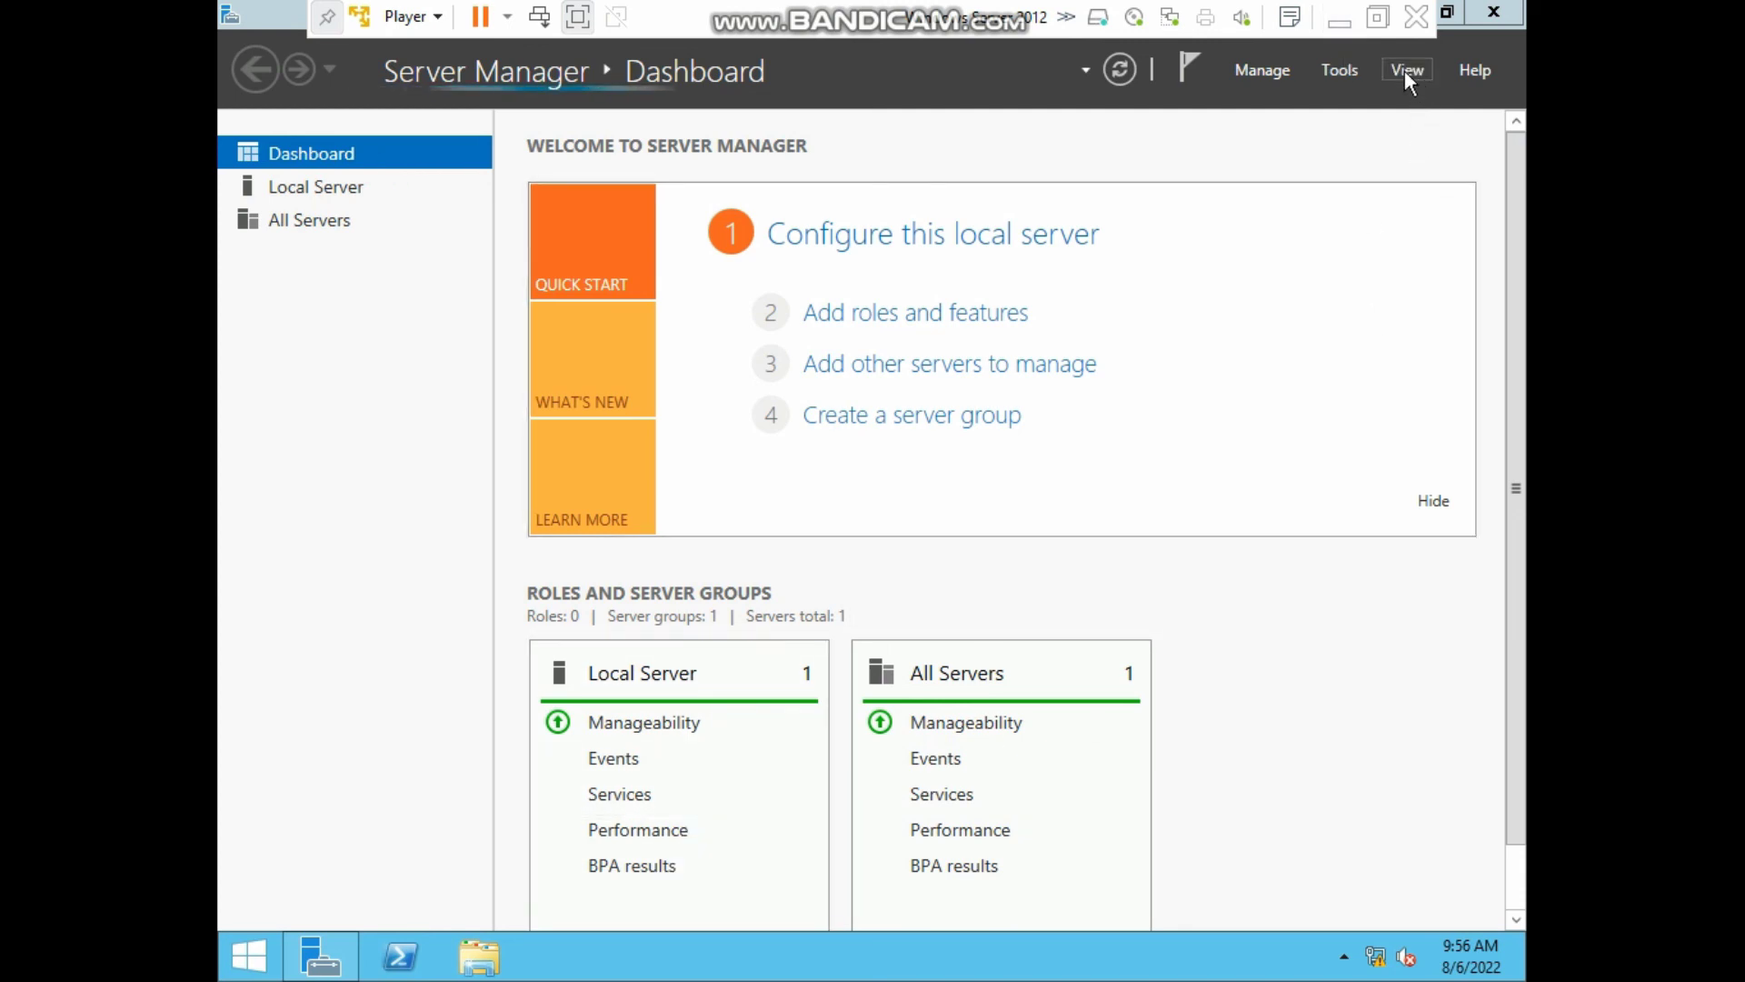
pyautogui.click(1376, 25)
pyautogui.click(980, 959)
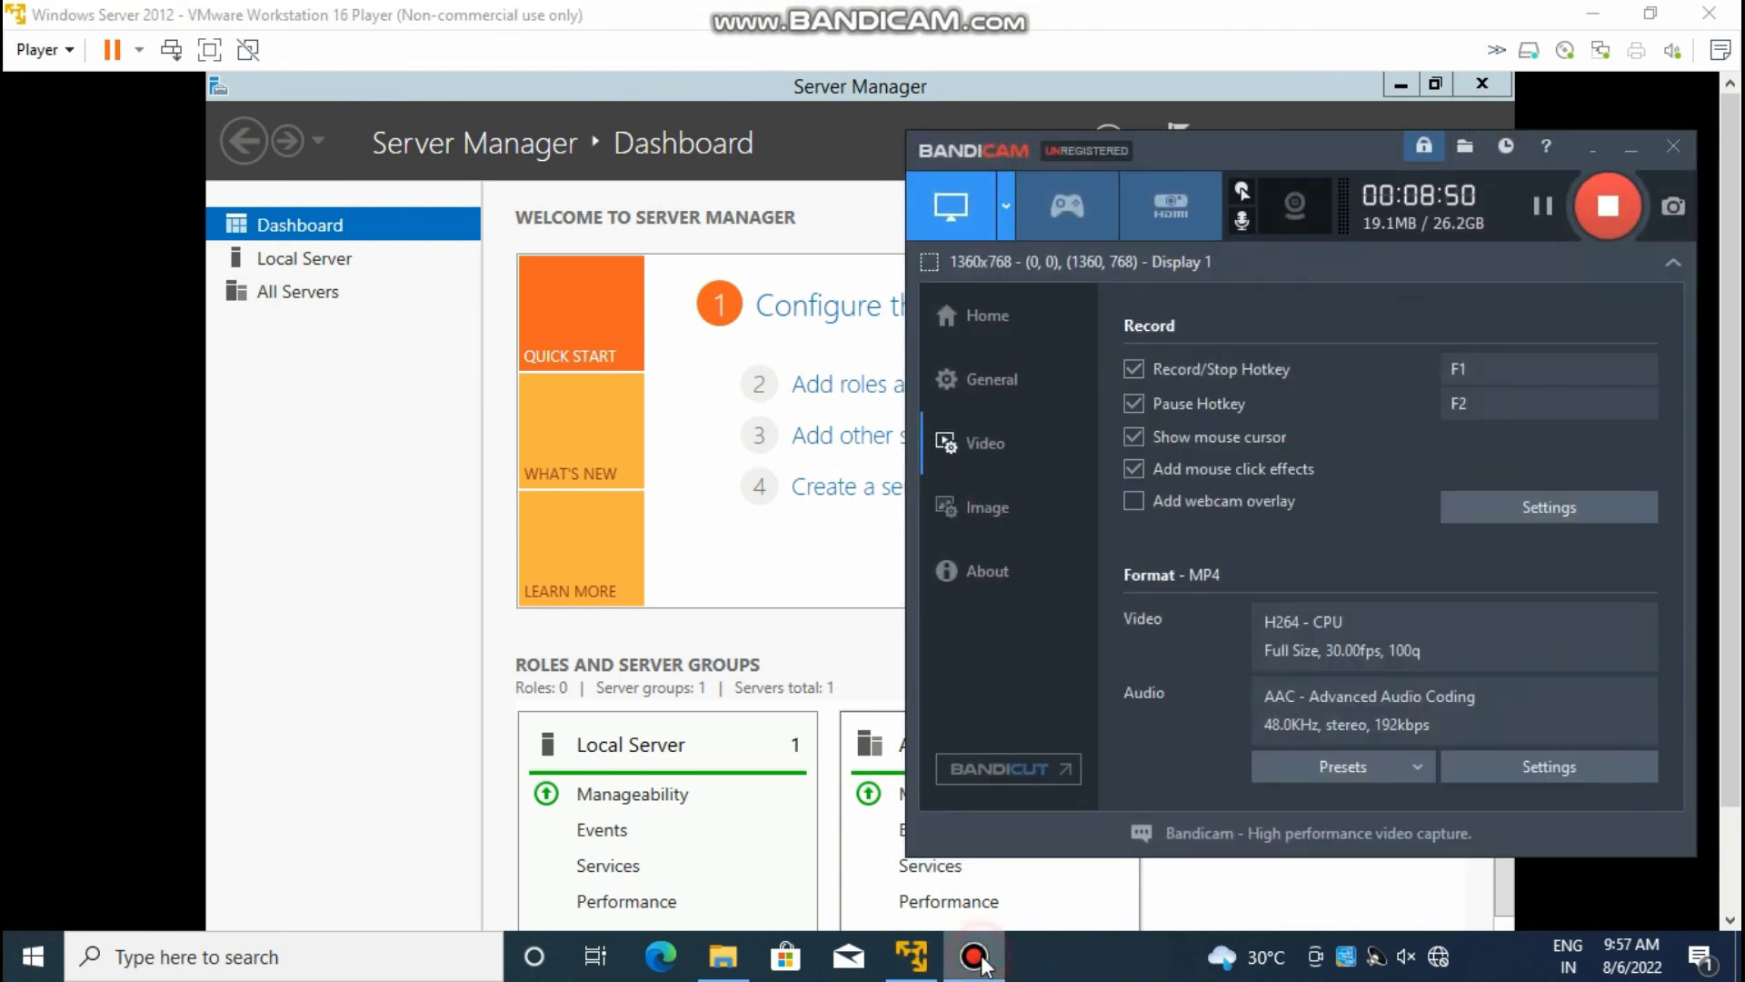